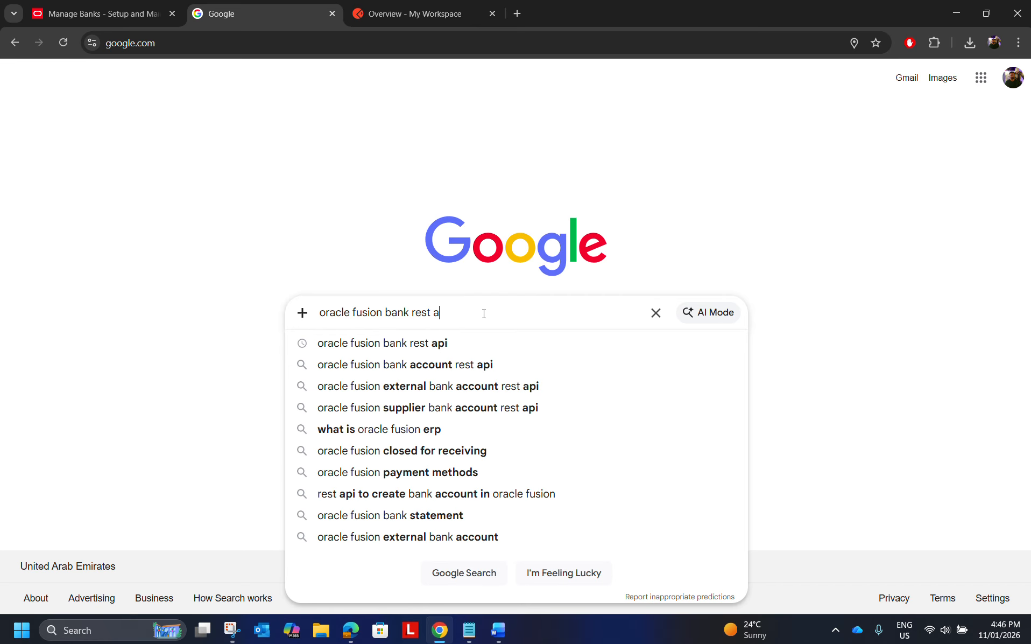
Search Google for "oracle fusion bank rest api".
text(pi)
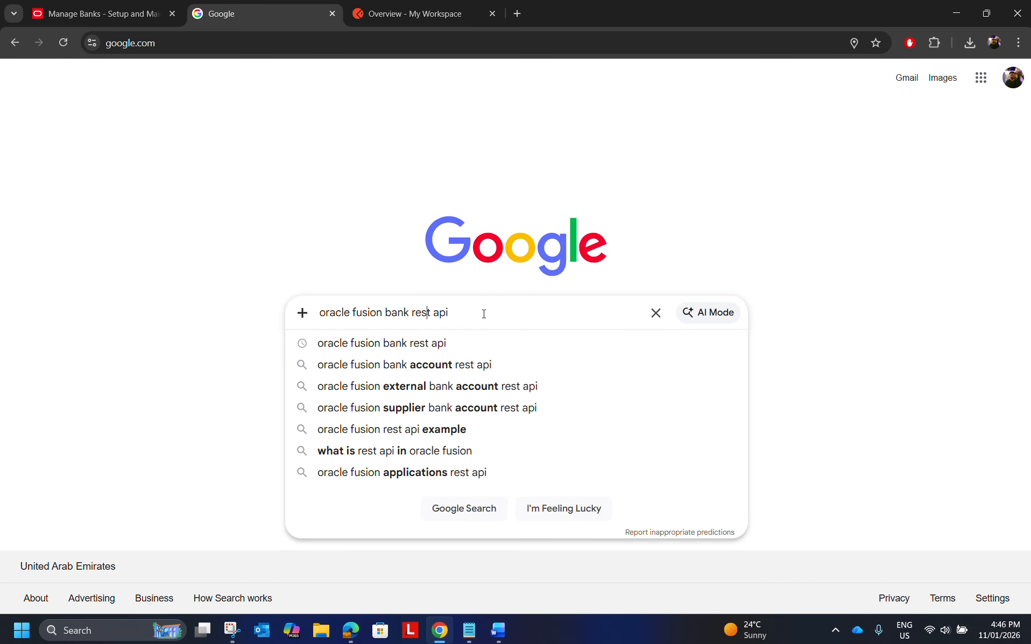
key(Left)
key(Left)
key(Left)
key(Right)
key(Right)
key(Right)
key(Return)
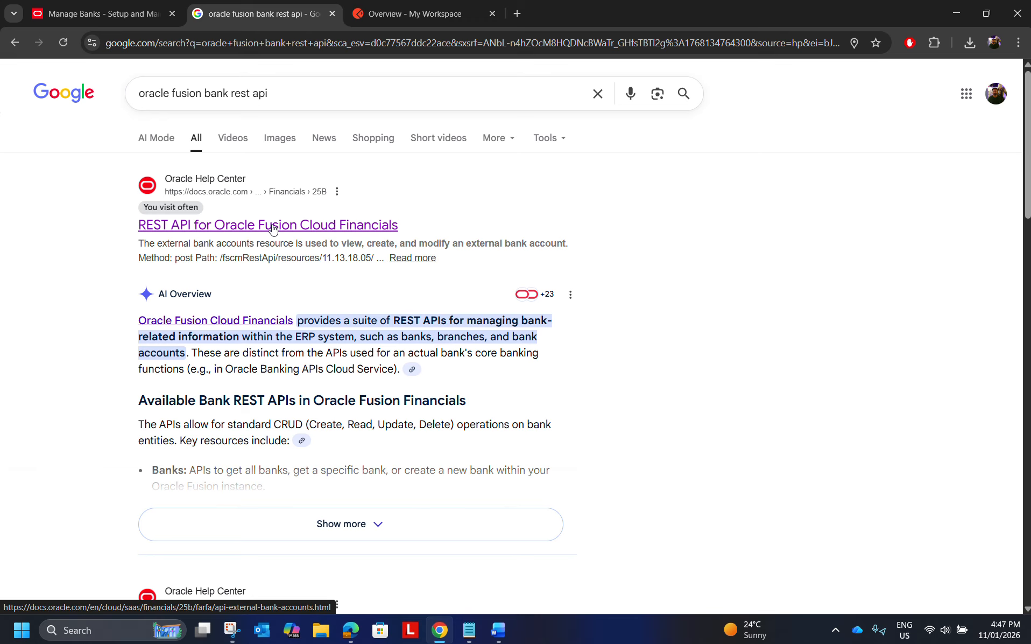
Open the "REST API for Oracle Fusion Cloud Financials" result in a new browser tab and go to the latest release of the documentation.
right_click(272, 228)
click(299, 232)
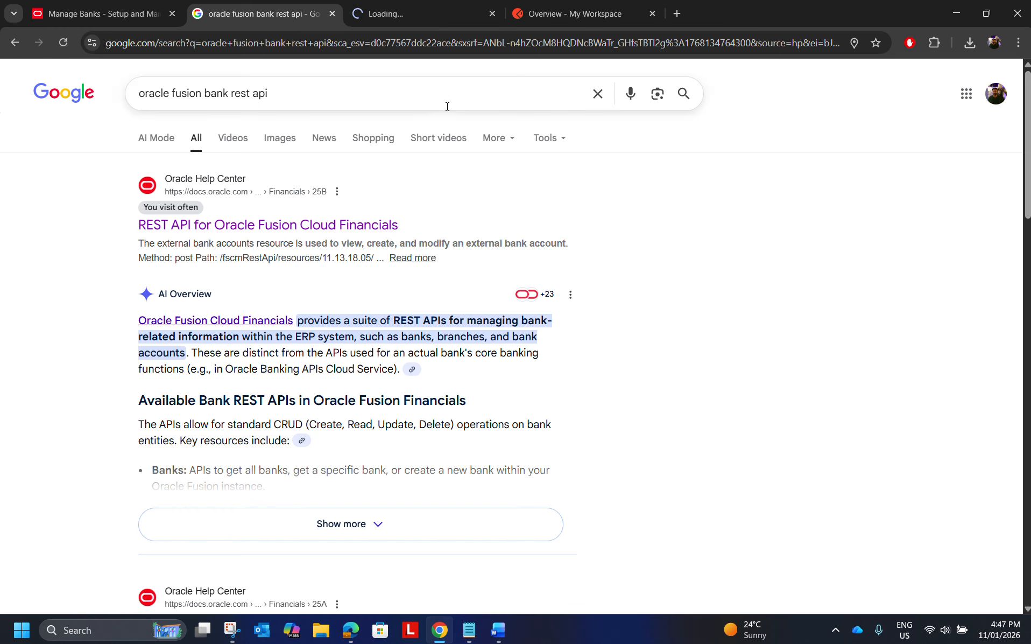
click(490, 15)
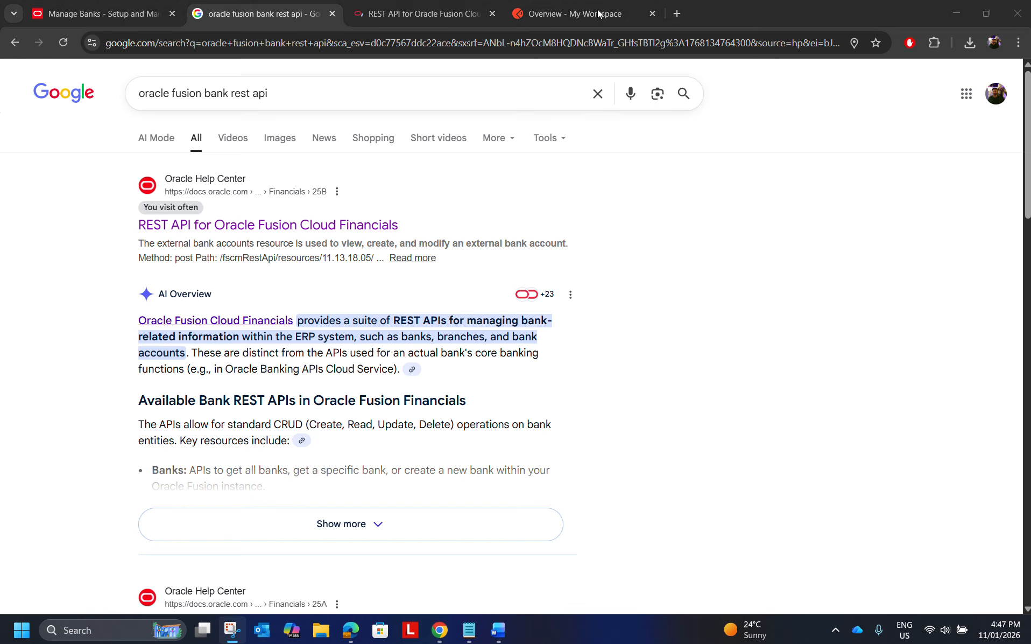
click(399, 15)
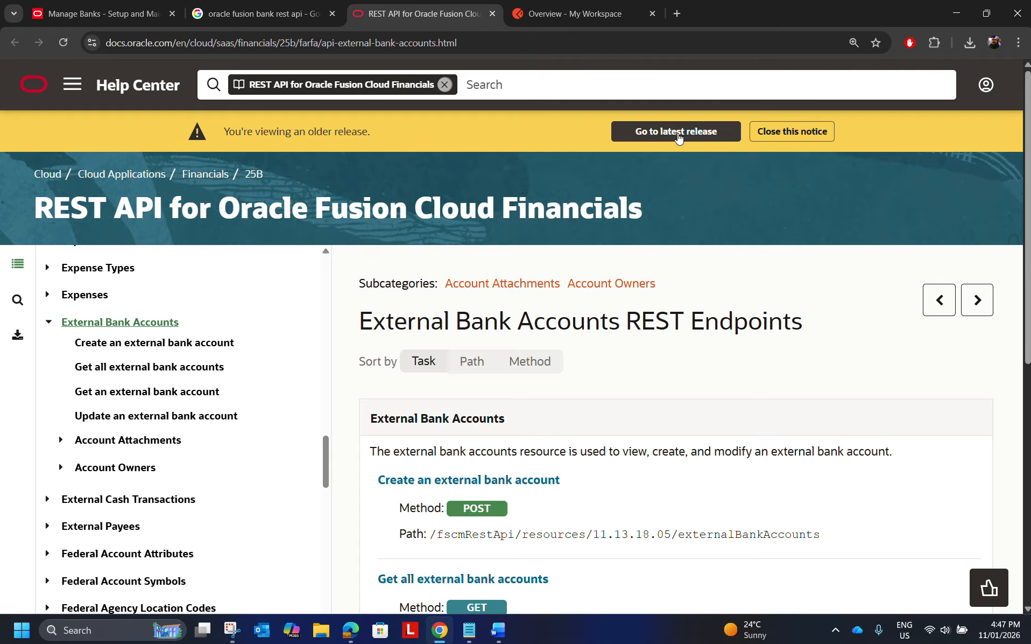
click(680, 137)
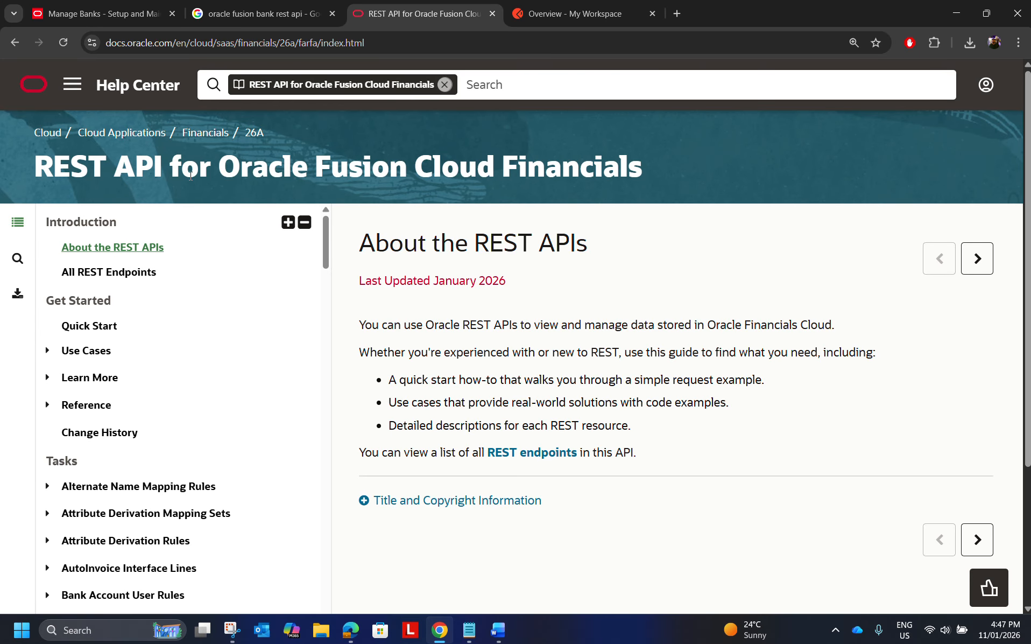
Open the list of all REST endpoints and go to the Banks REST endpoints.
click(105, 271)
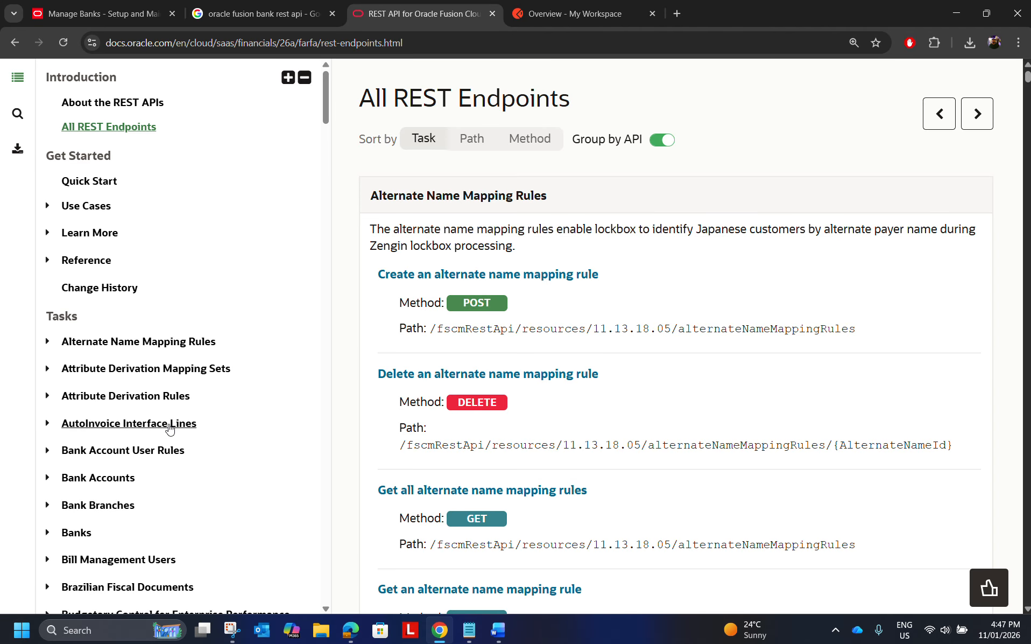
scroll(168, 425, down, 3)
click(75, 334)
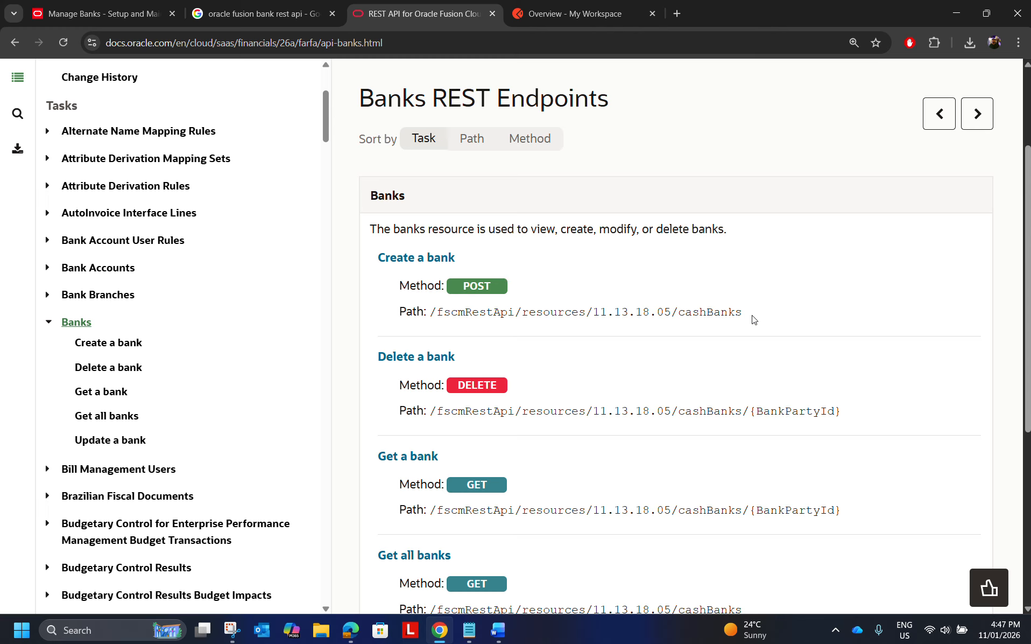
Review the methods and paths of the Banks endpoints, including the BankPartyId parameter of Get a bank.
drag(754, 320, 516, 299)
click(594, 261)
scroll(581, 433, down, 1)
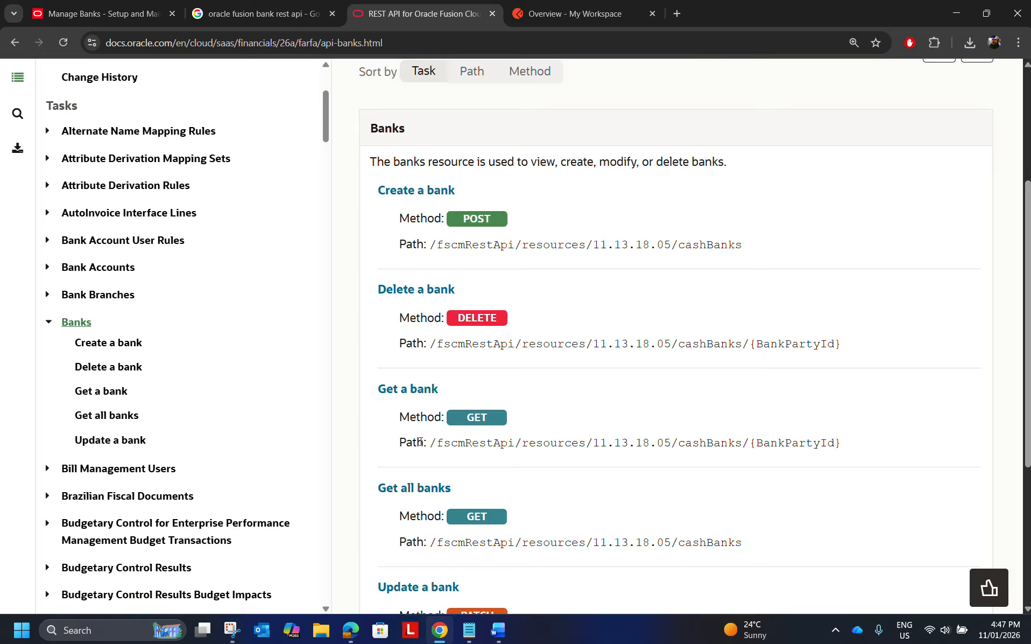
scroll(521, 464, down, 2)
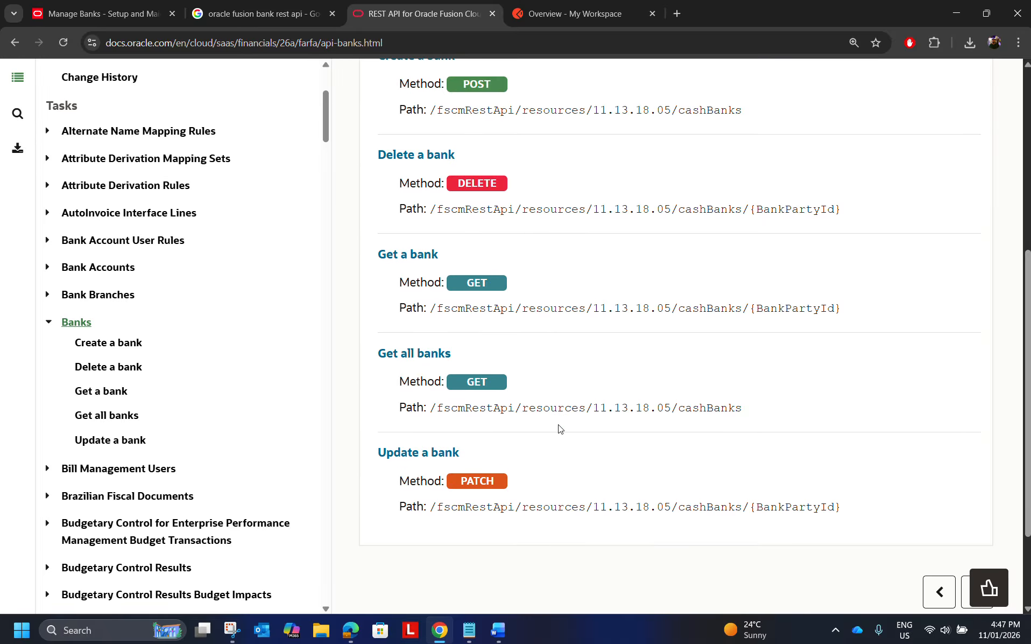
drag(430, 308, 743, 308)
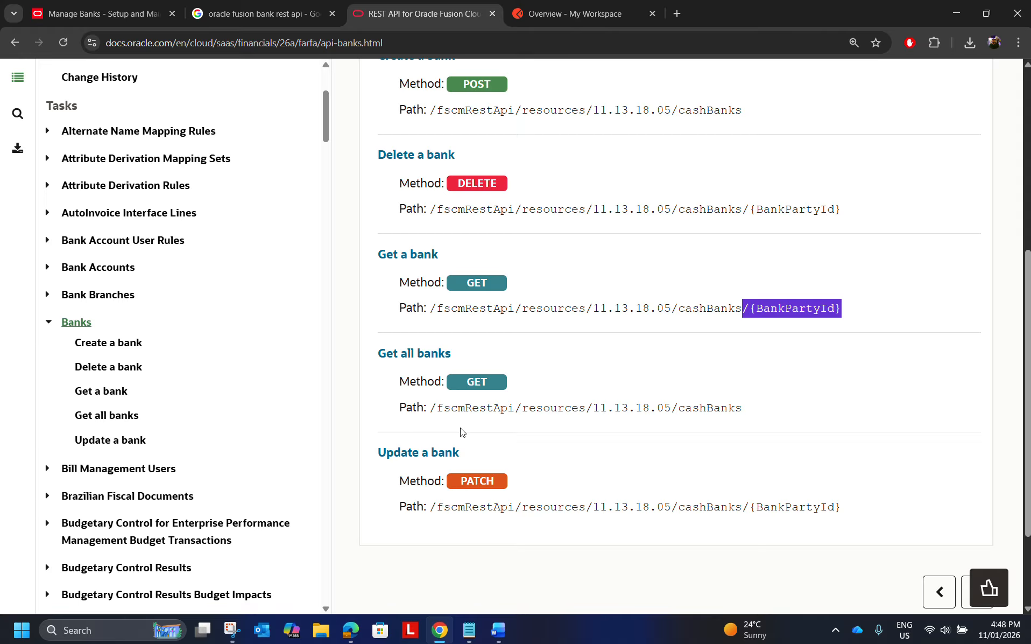
Copy the path of the Get all banks endpoint and paste it after the label "path:" on the empty line of the Notepad notes.
drag(746, 410, 436, 404)
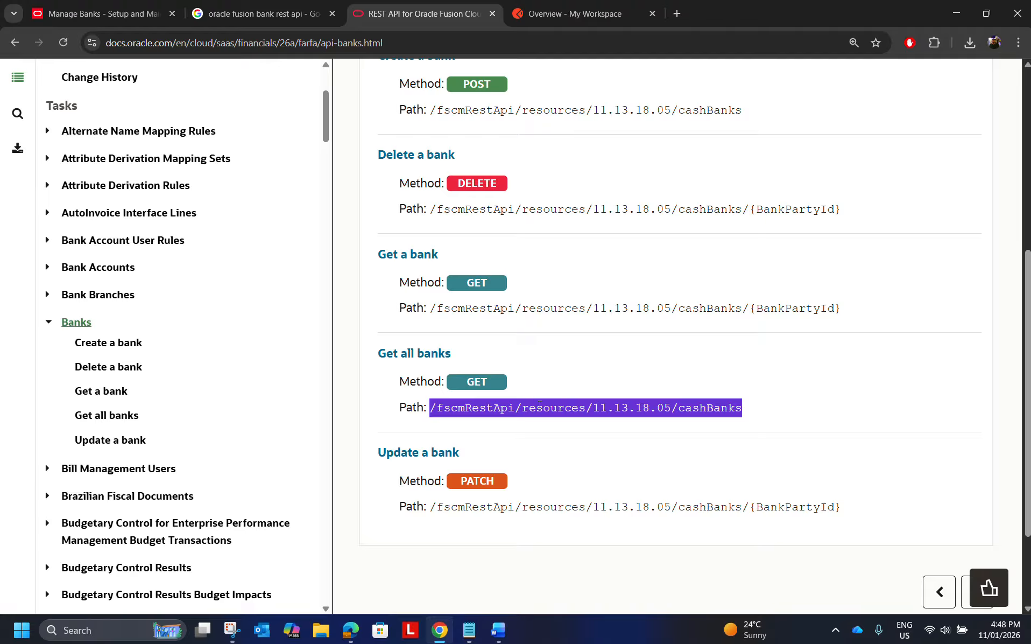
click(708, 410)
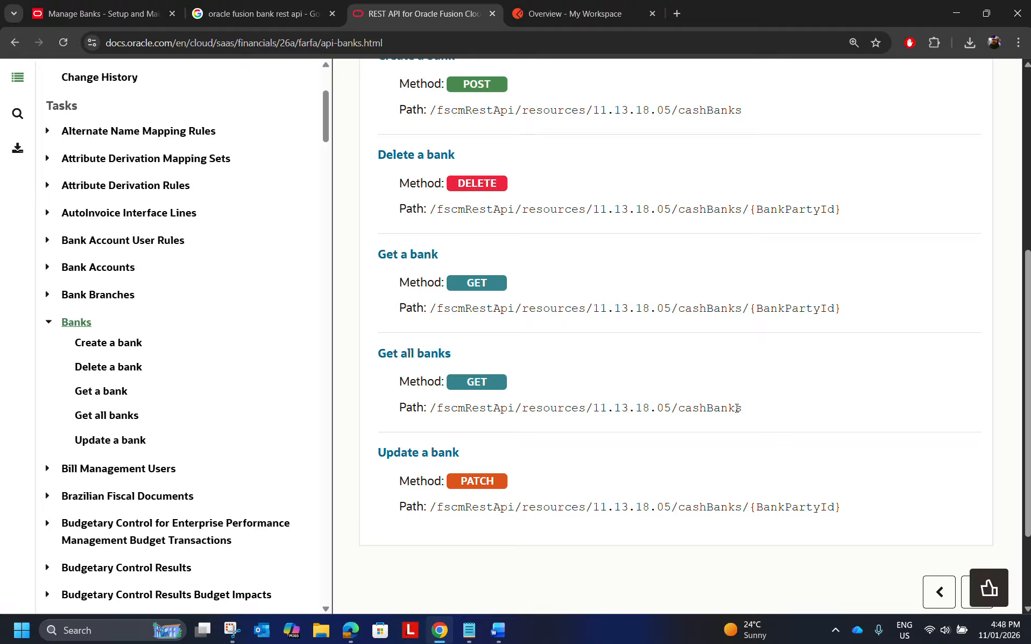
drag(738, 408, 429, 407)
key(ctrl+c)
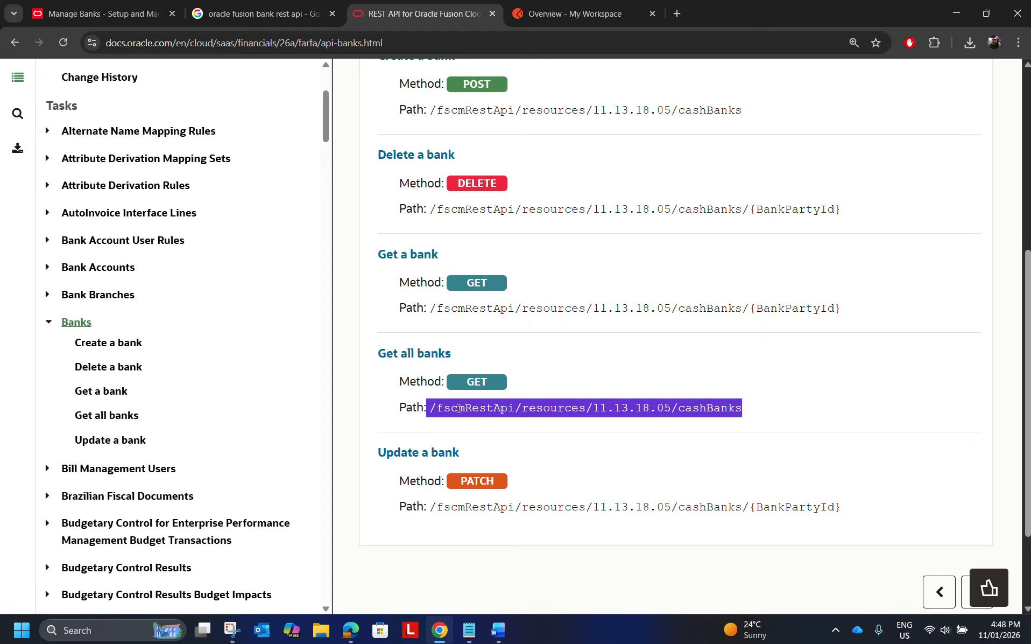
key(alt+Tab)
key(alt+Tab)
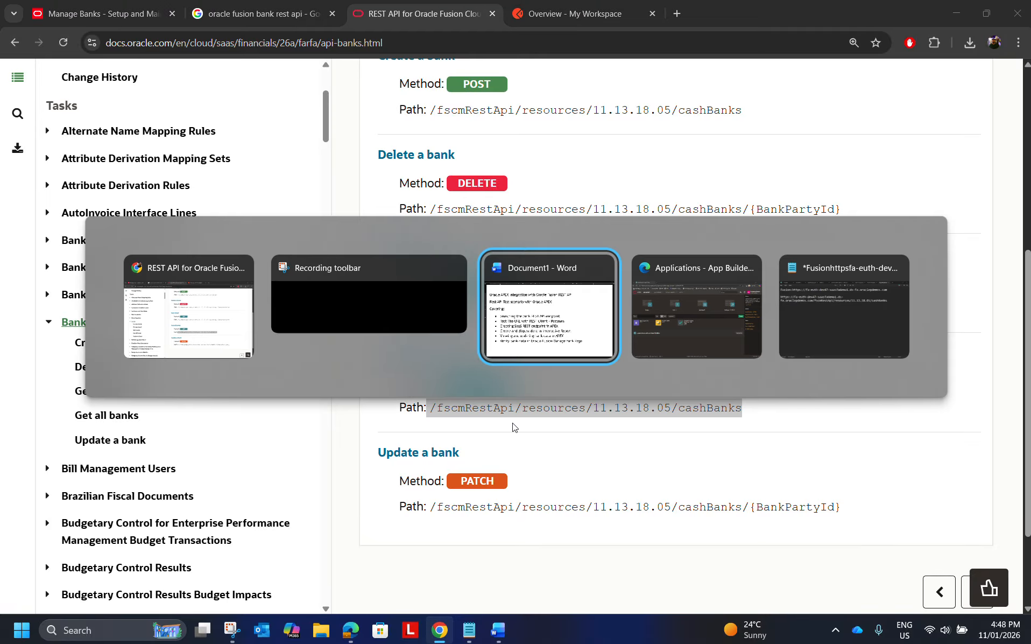
key(alt+Tab)
key(alt+Tab)
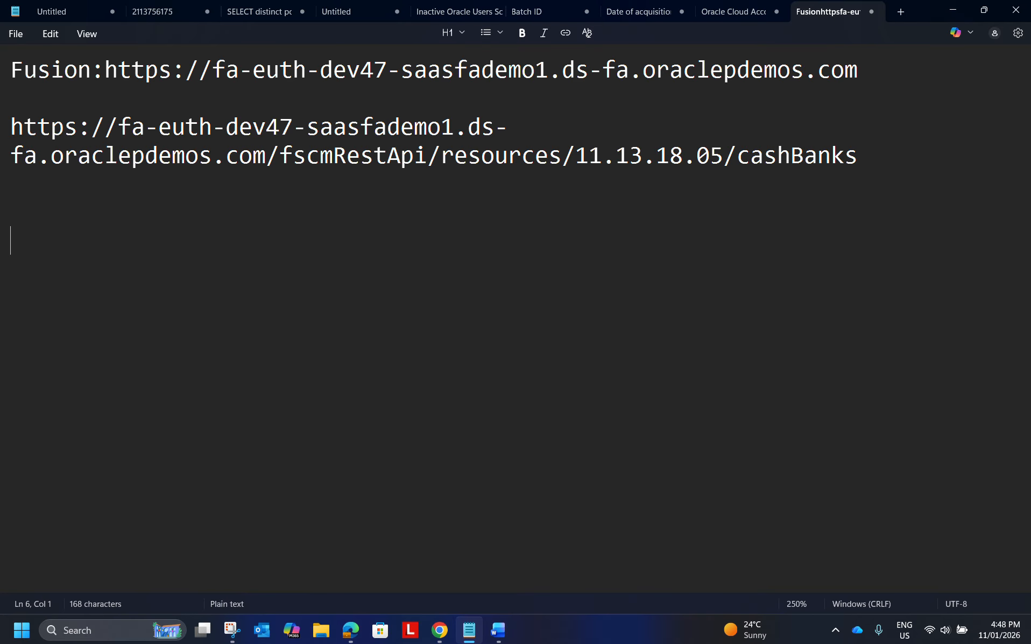
text(path:)
key(ctrl+v)
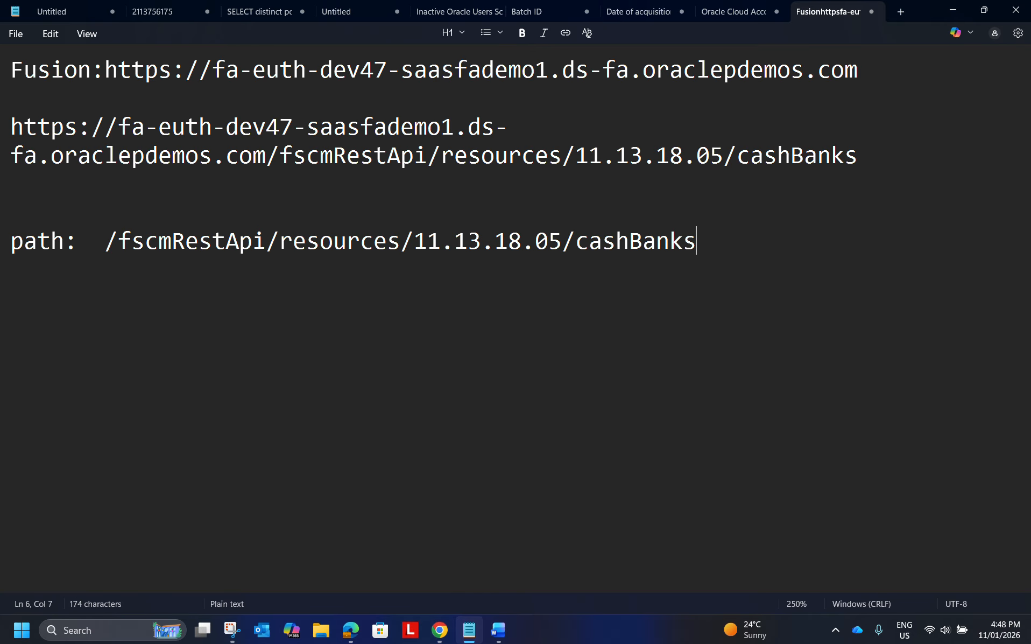
click(105, 241)
drag(105, 240, 6, 242)
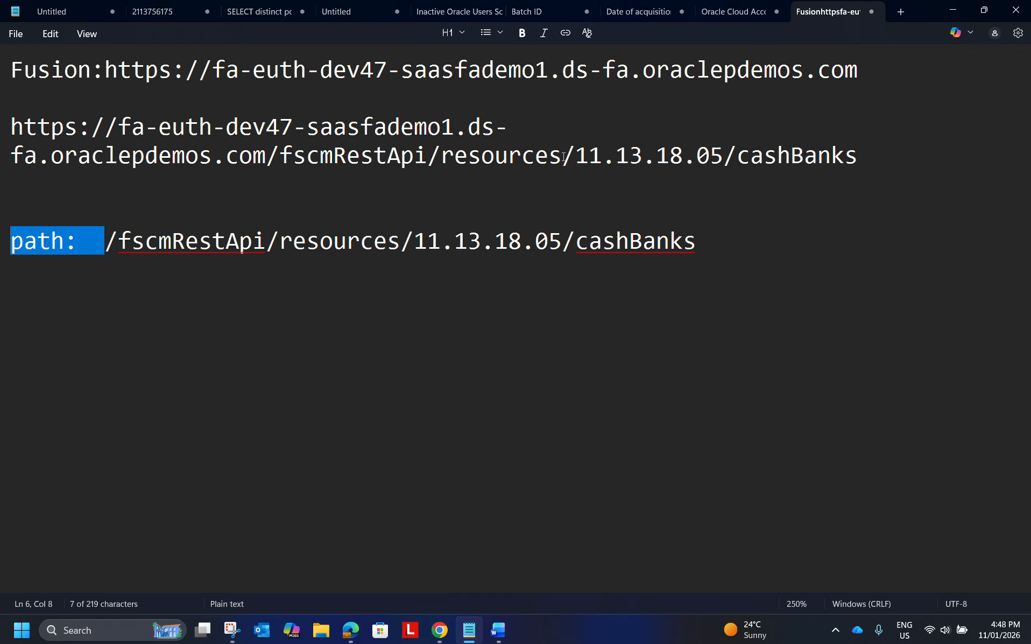
drag(263, 153, 14, 133)
key(ctrl+c)
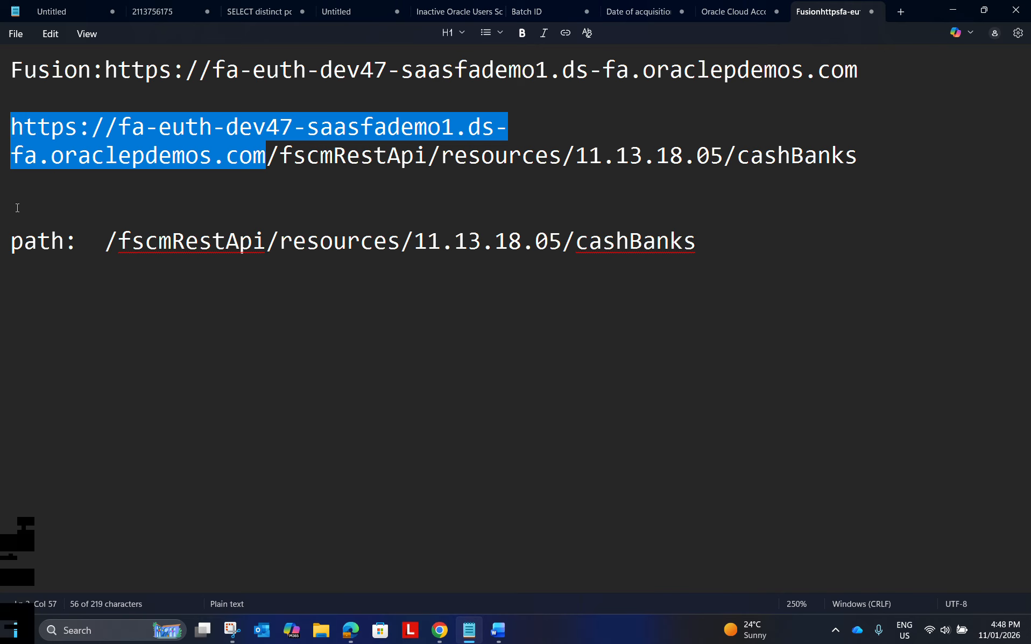
drag(103, 242, 16, 243)
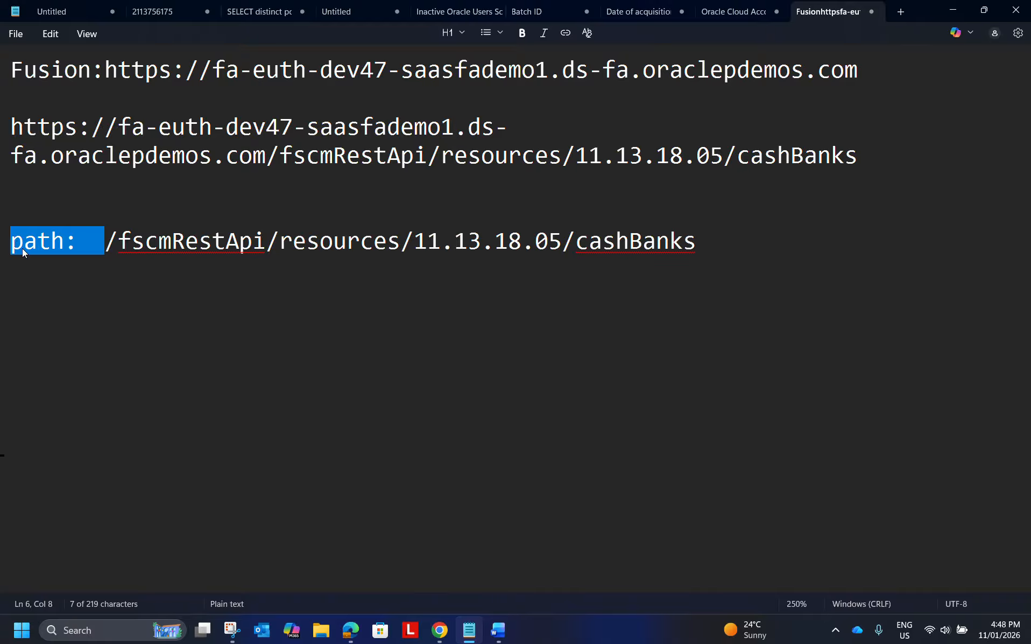
key(ctrl+v)
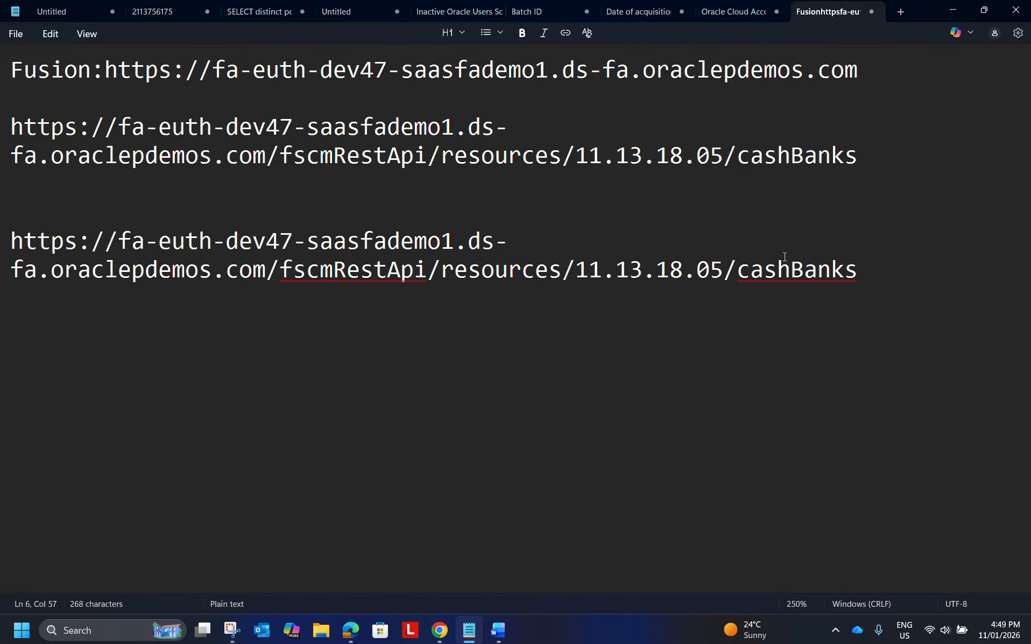
Copy the newly assembled cashBanks URL and switch back to Chrome.
drag(865, 267, 1, 242)
key(ctrl+c)
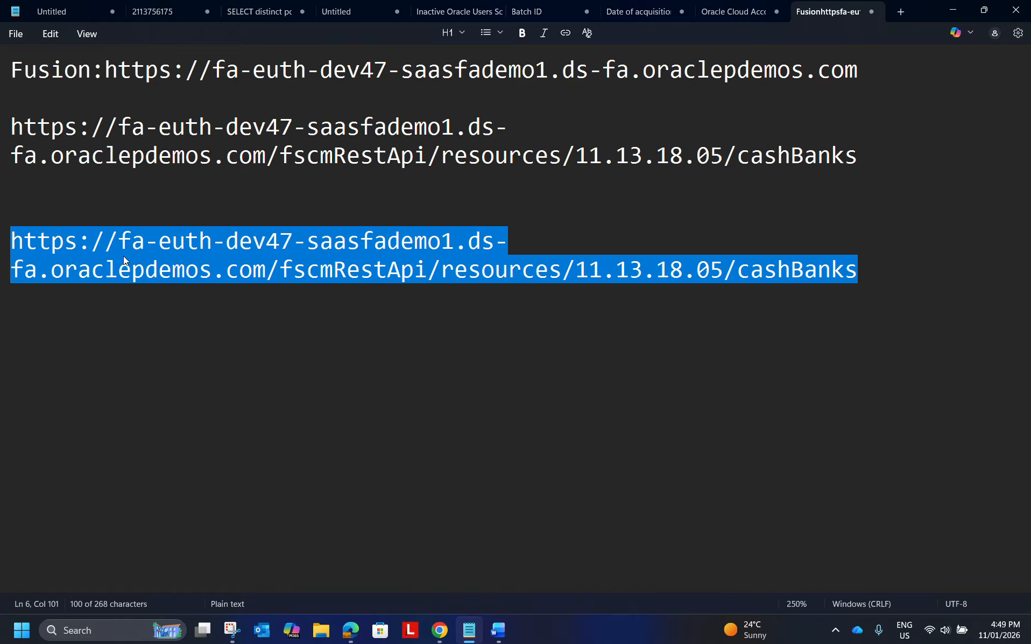
key(alt+Tab)
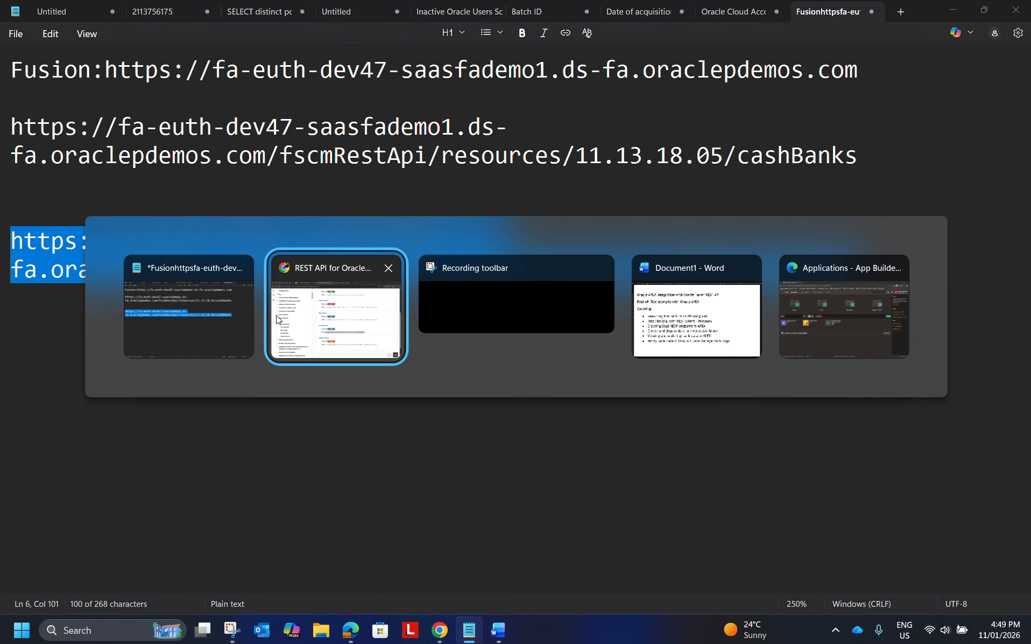
key(alt+Tab)
key(alt+Tab)
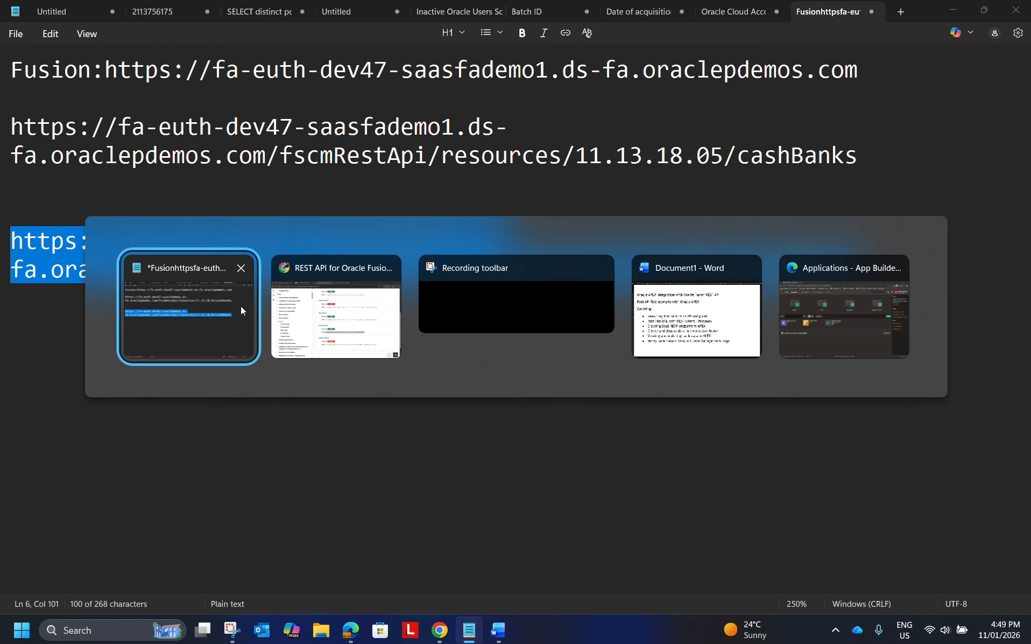
key(alt+Tab)
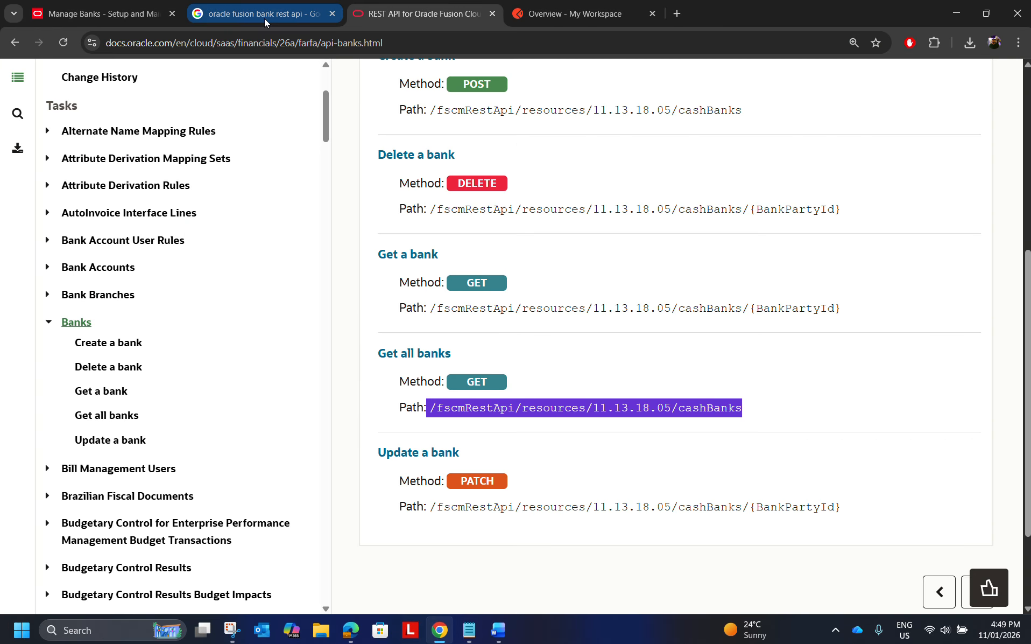
Create a new GET request in the Postman workspace and paste the copied cashBanks URL as its address.
click(624, 16)
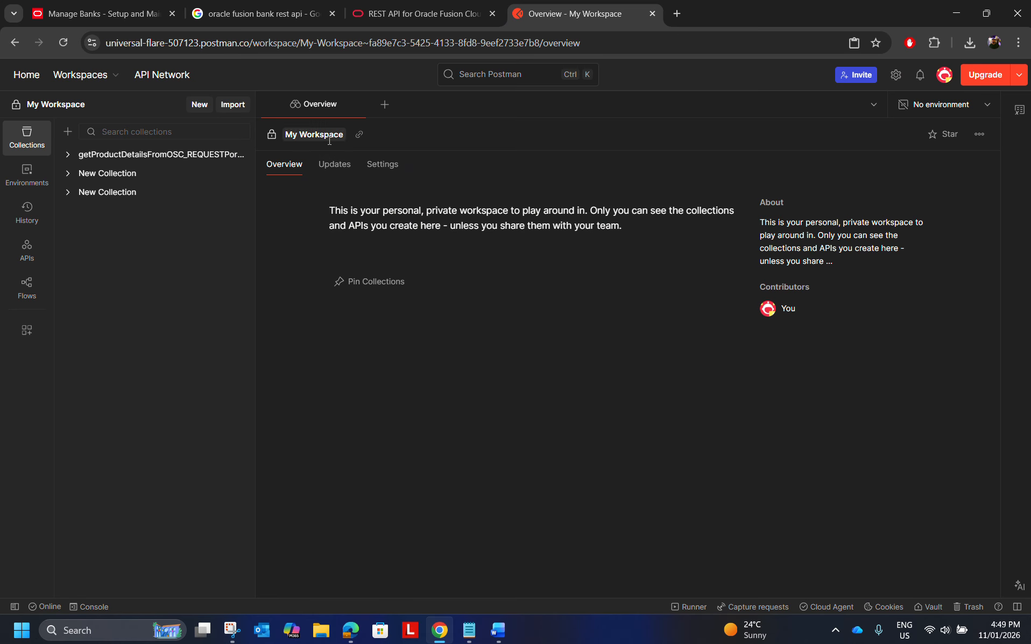
click(384, 104)
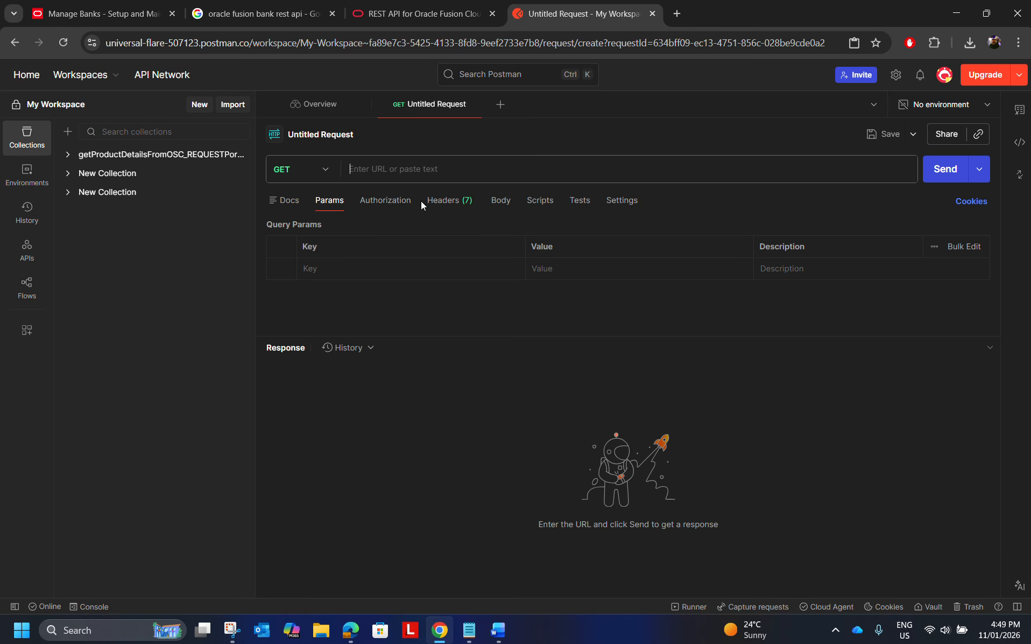
click(361, 169)
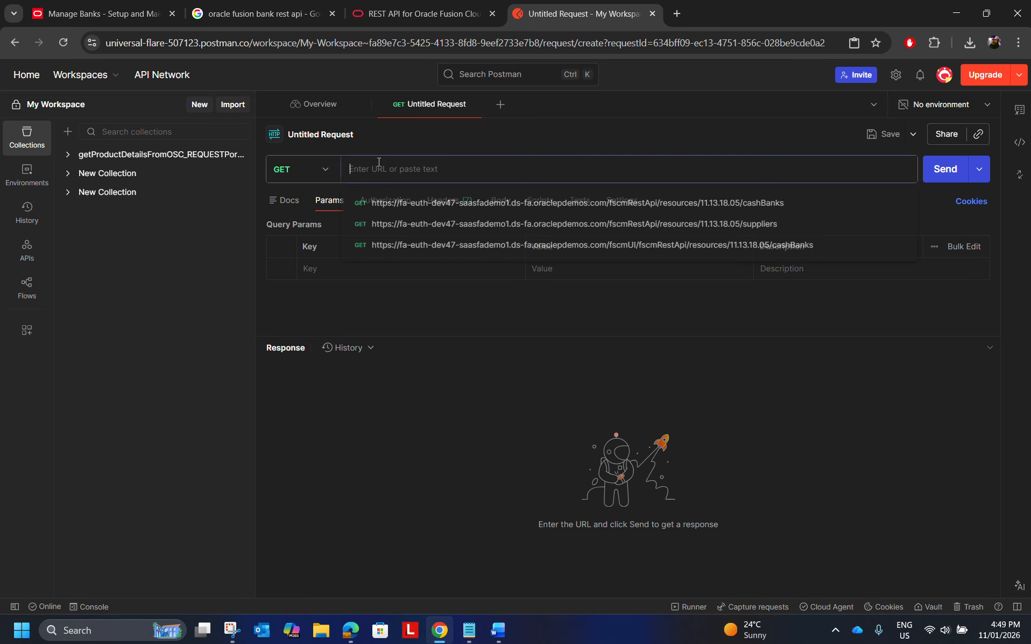
click(423, 13)
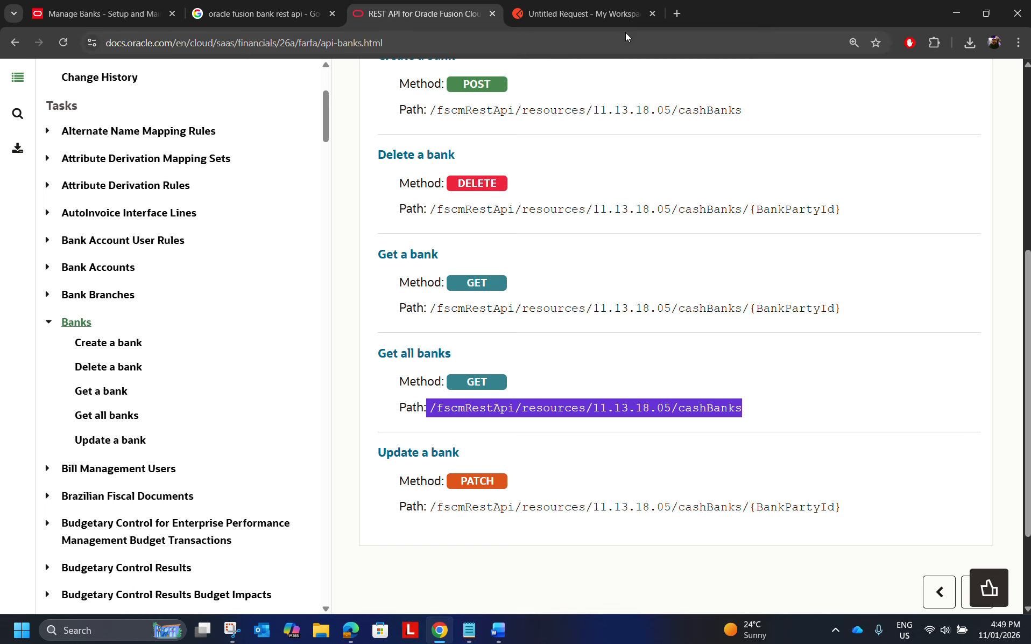
click(627, 15)
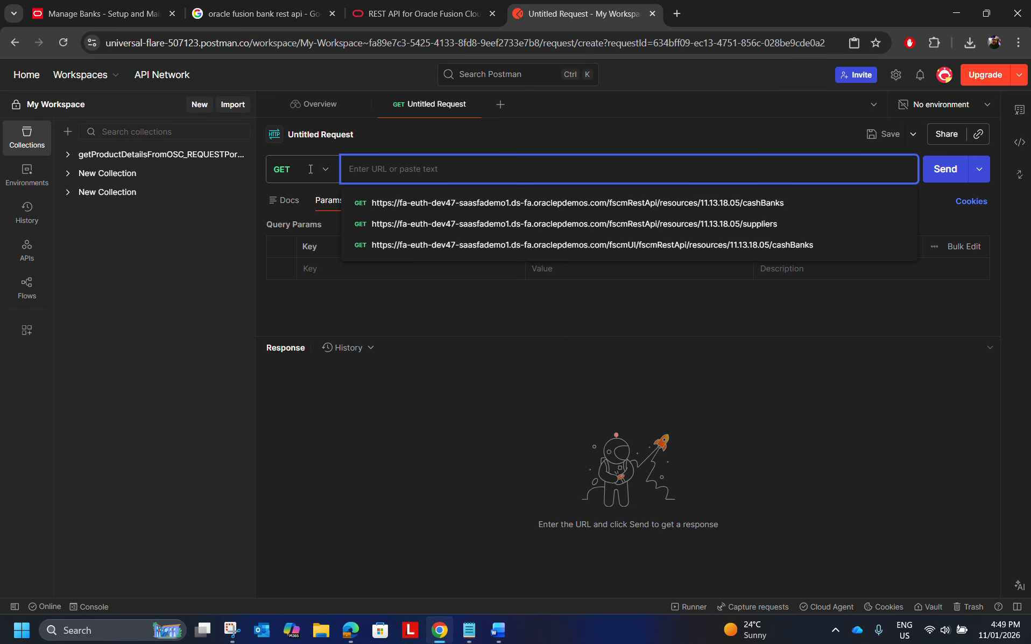
key(ctrl+v)
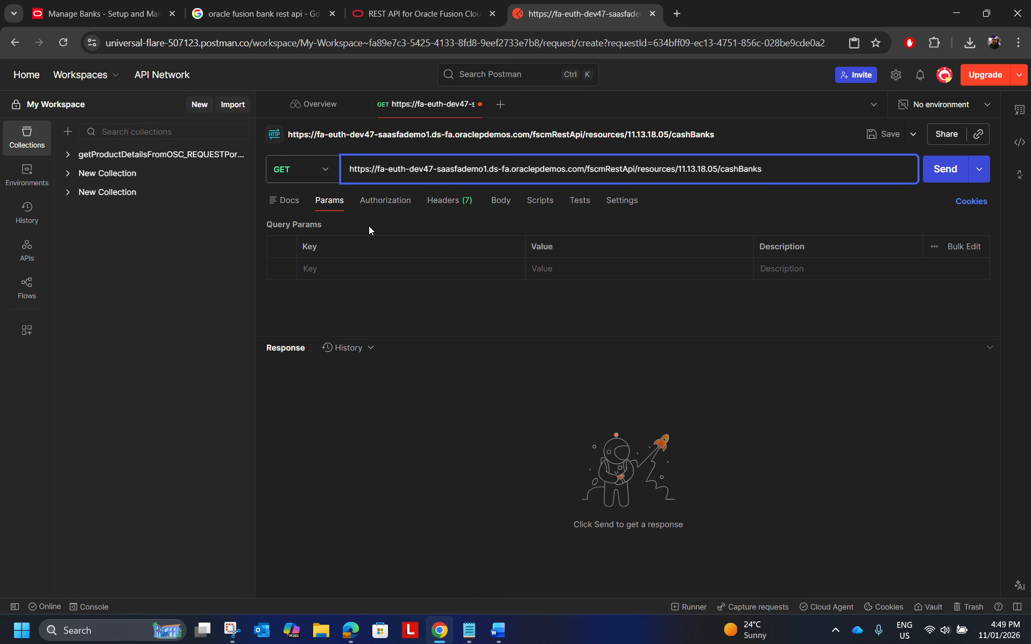
Set the request's authorization to Basic Auth with the prefilled username and password, and send the request.
click(381, 203)
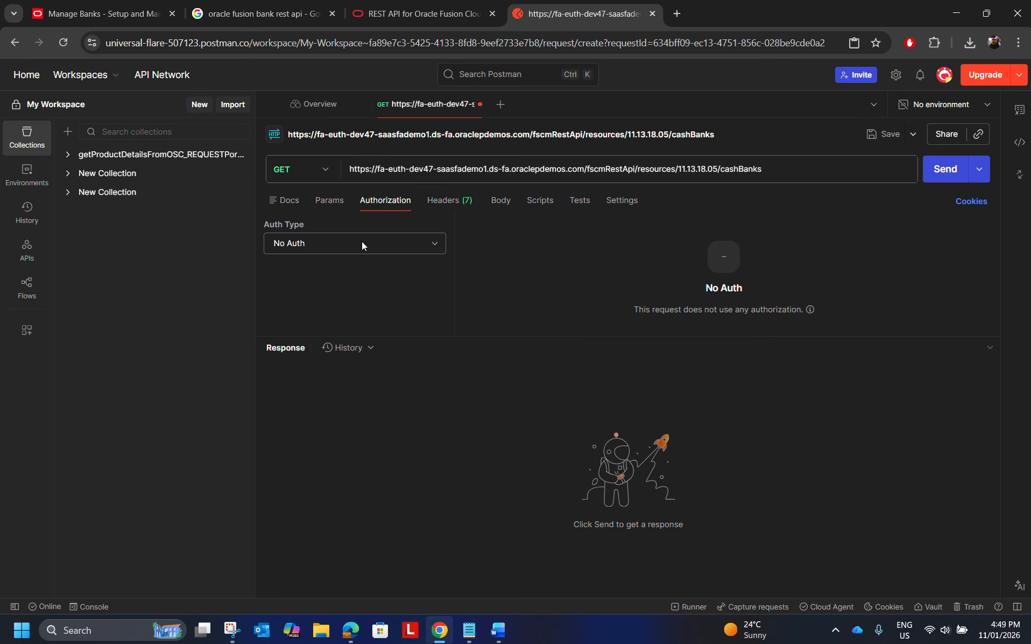
click(349, 246)
click(324, 292)
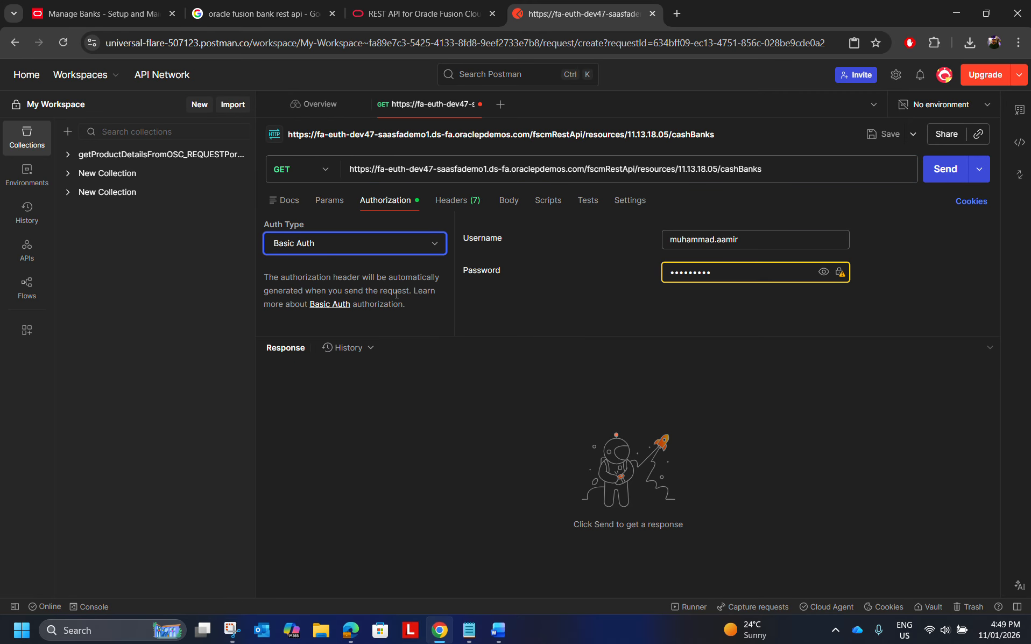
click(768, 240)
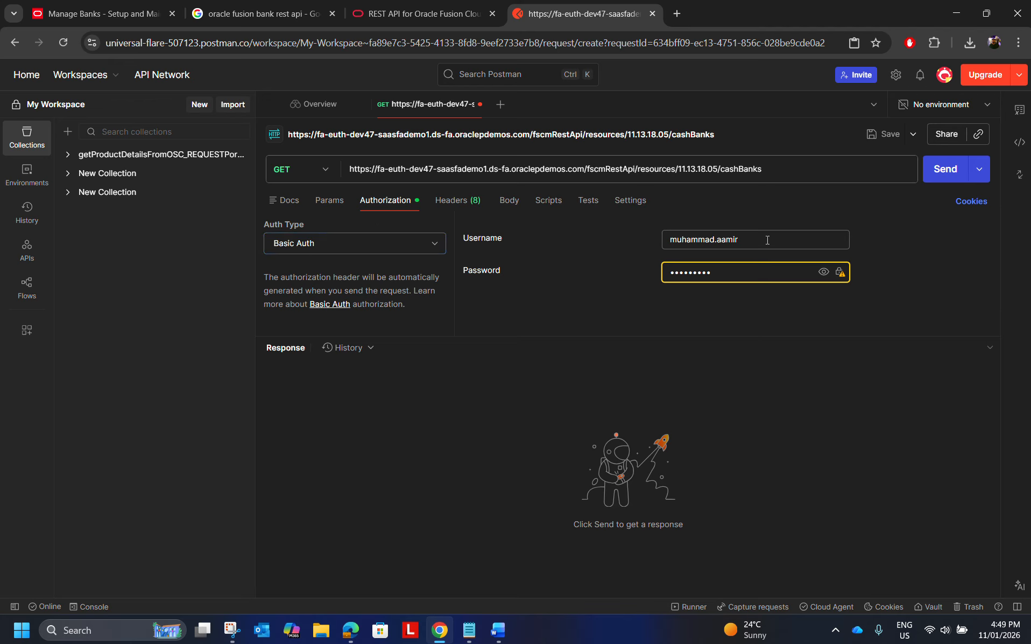
click(719, 272)
click(937, 174)
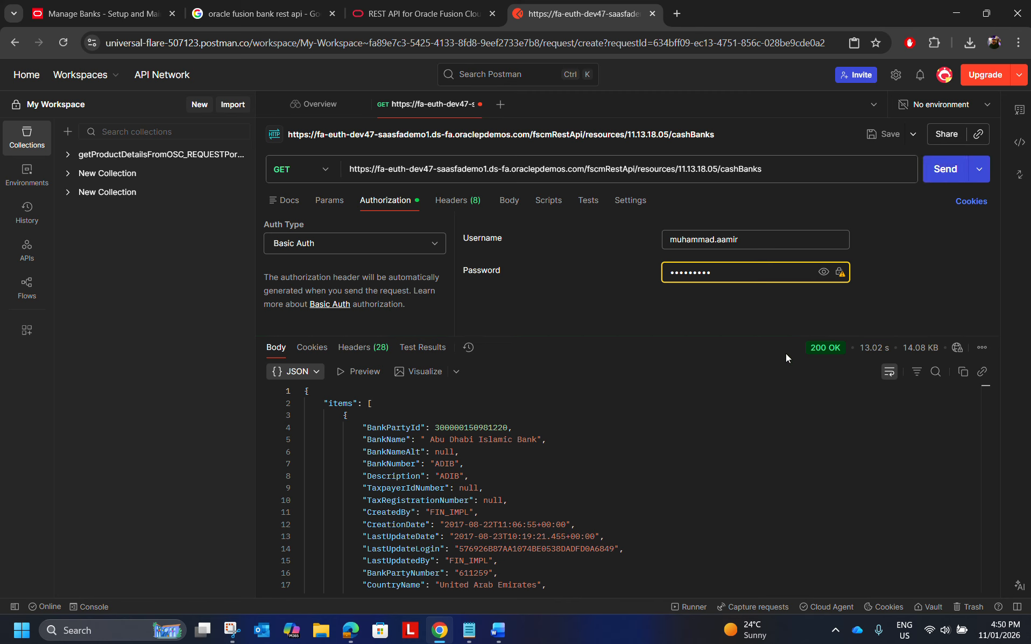
Examine the bank records in the cashBanks response body, including each bank's name, number, country and links.
scroll(610, 423, down, 1)
scroll(409, 564, down, 1)
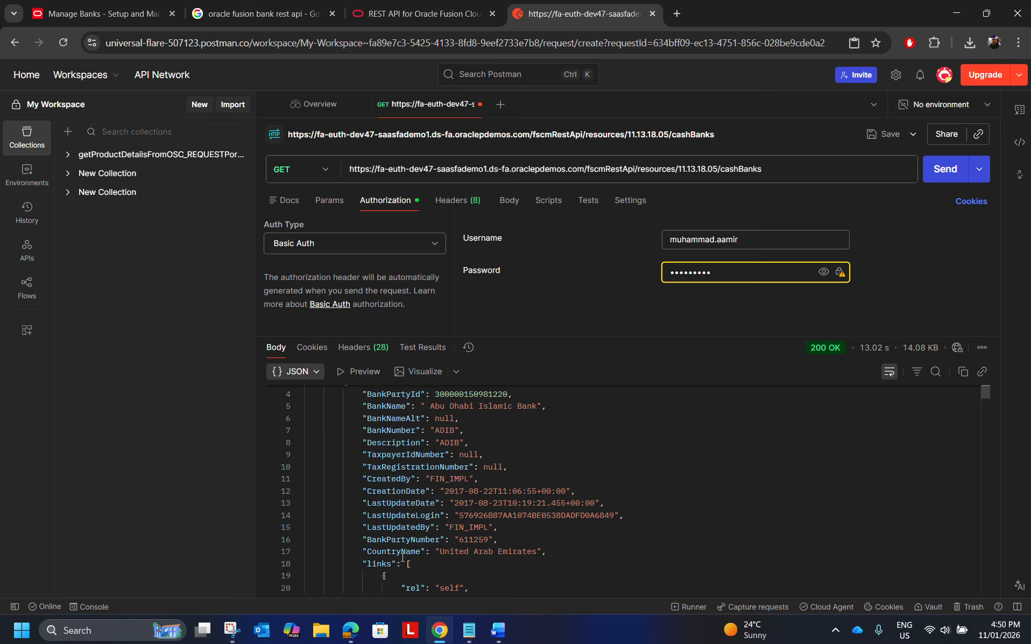
double_click(388, 551)
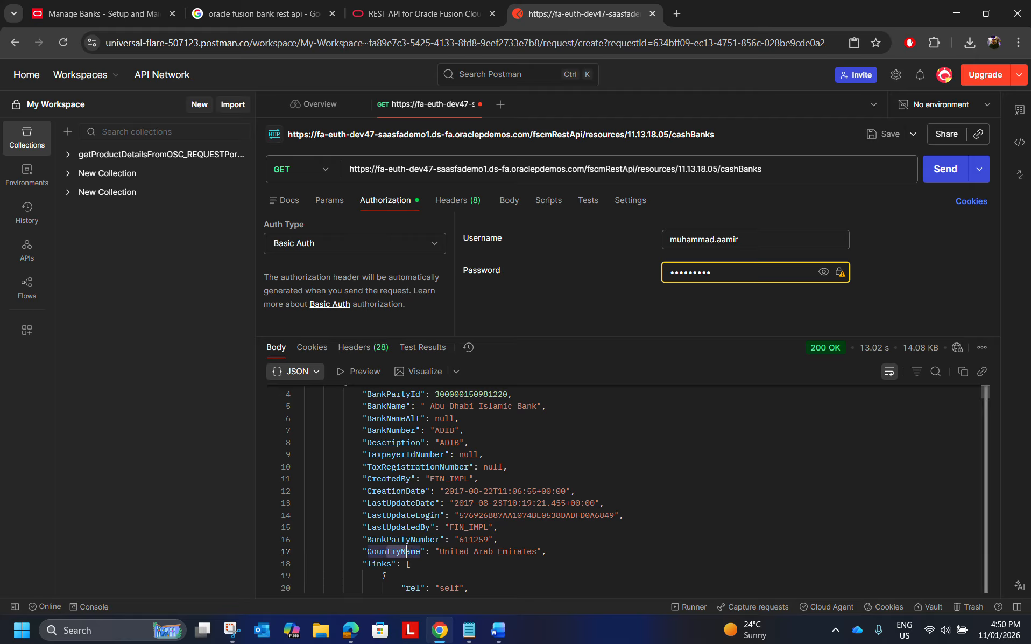
scroll(388, 551, down, 2)
scroll(539, 525, down, 3)
scroll(539, 525, down, 2)
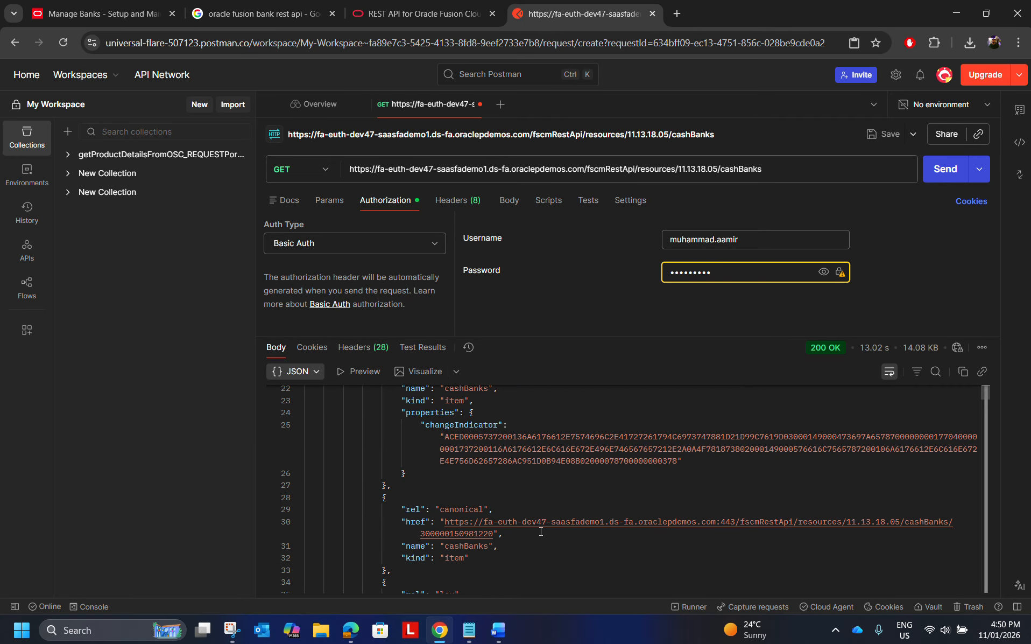
scroll(534, 539, down, 4)
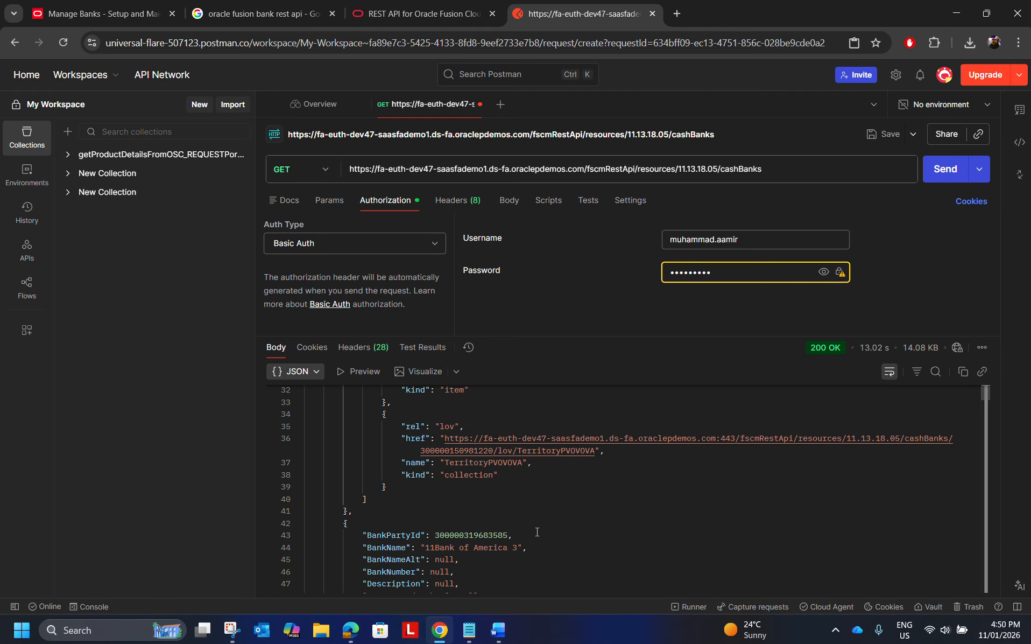
scroll(537, 532, down, 2)
scroll(537, 531, down, 12)
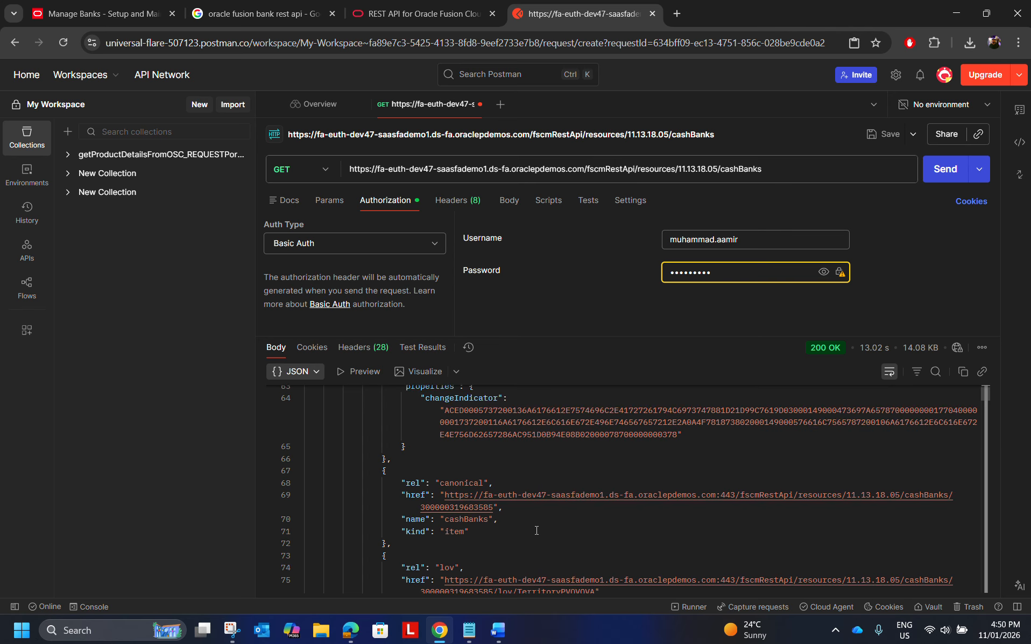
scroll(536, 530, up, 3)
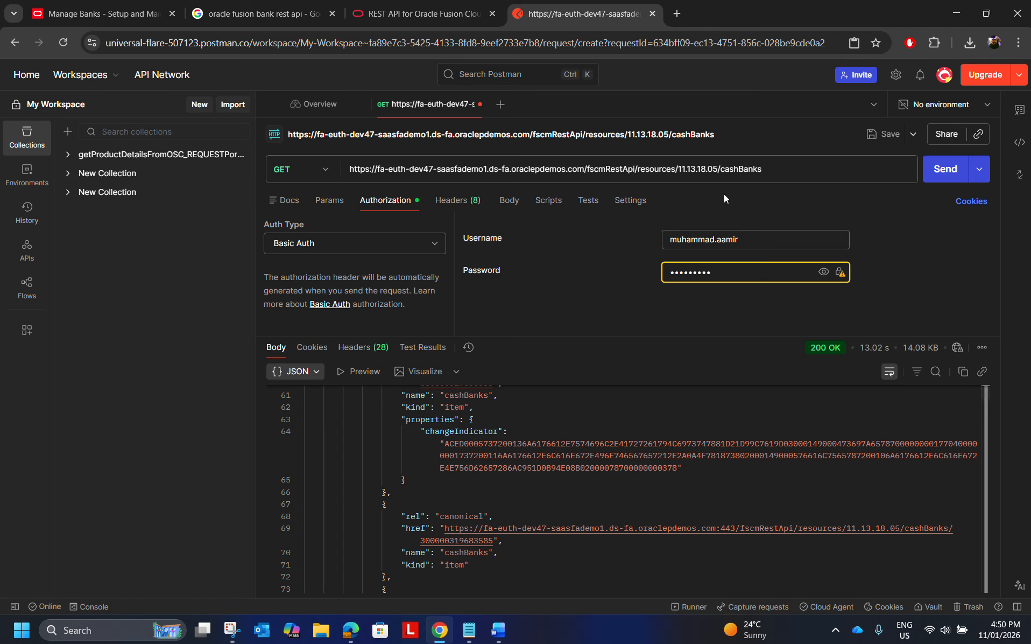
Select the request's full cashBanks URL, check the "Creating SaaS REST endpoint in APEX" item in the Word outline, and return to Postman.
click(800, 168)
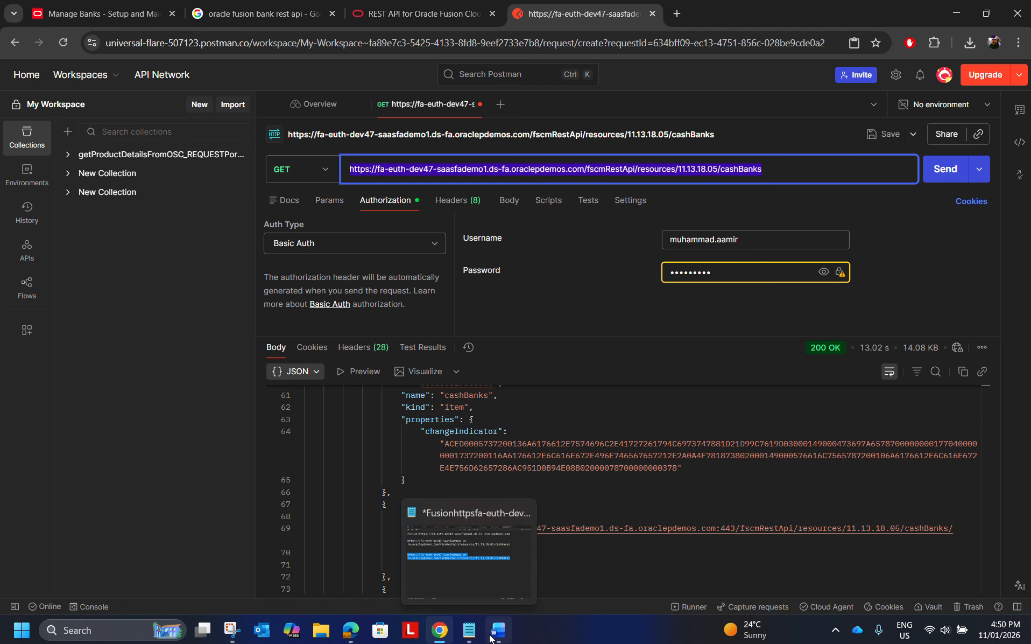
click(490, 608)
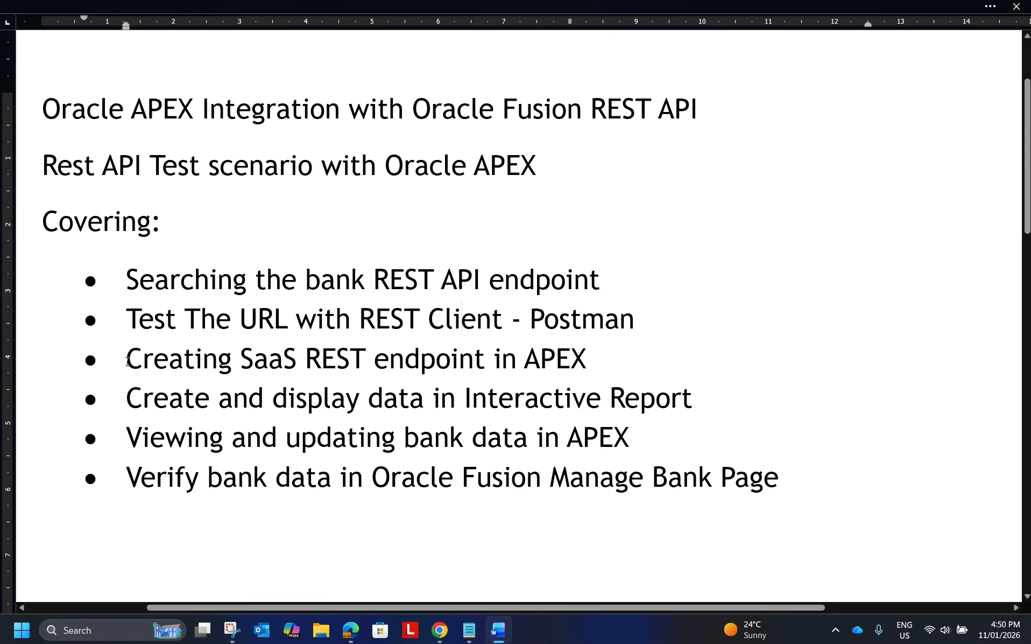
drag(127, 361, 311, 375)
click(312, 375)
key(alt+Tab)
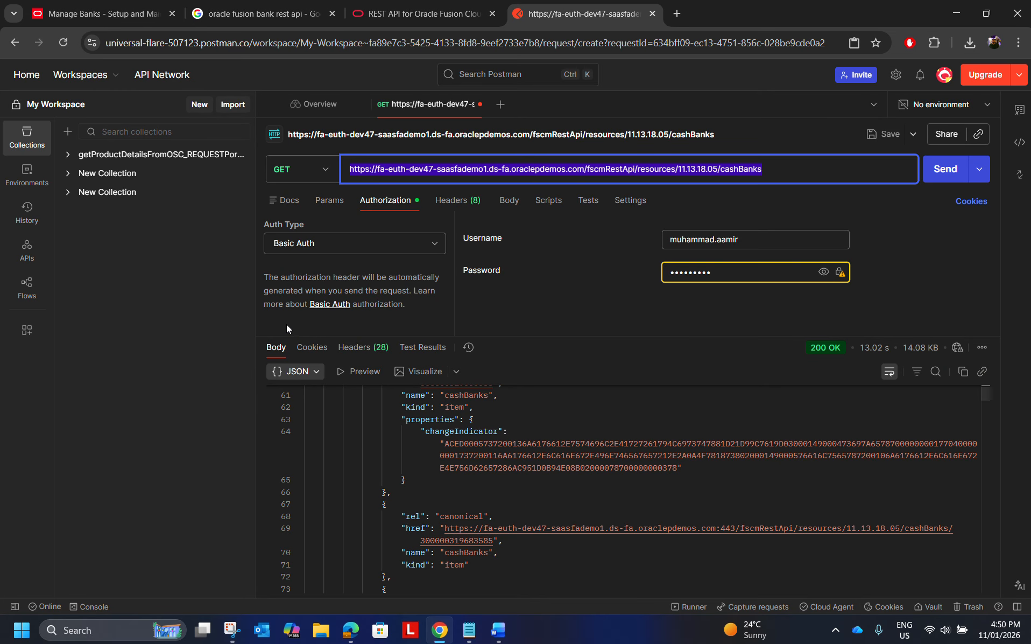
Switch to Oracle APEX App Builder in Edge, view the options for creating an application, and return to the applications list.
key(alt+Tab)
key(alt+Tab)
key(alt+Tab)
key(alt+Tab)
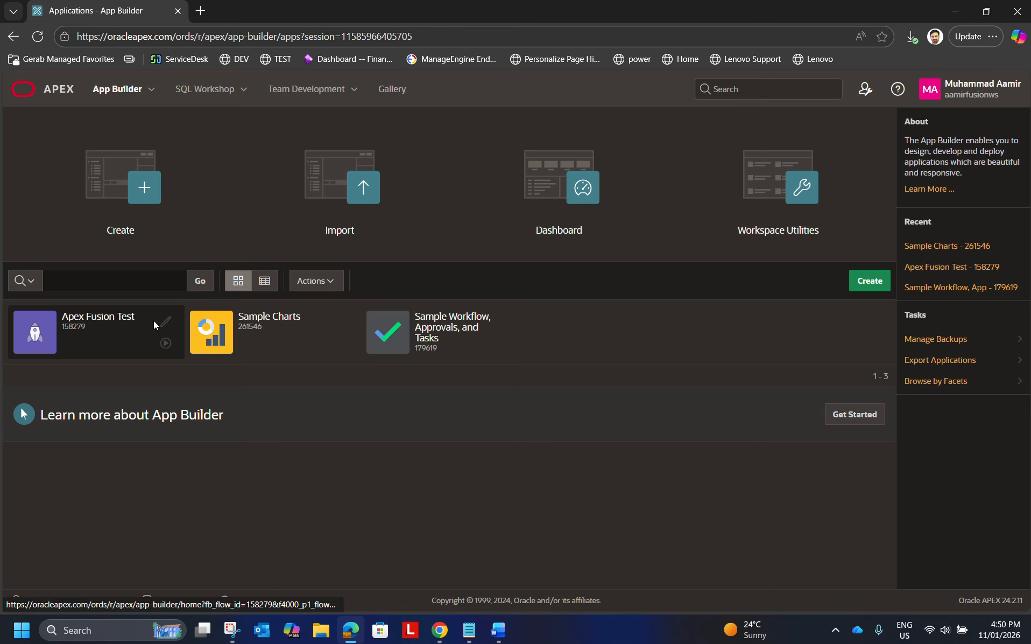
click(135, 198)
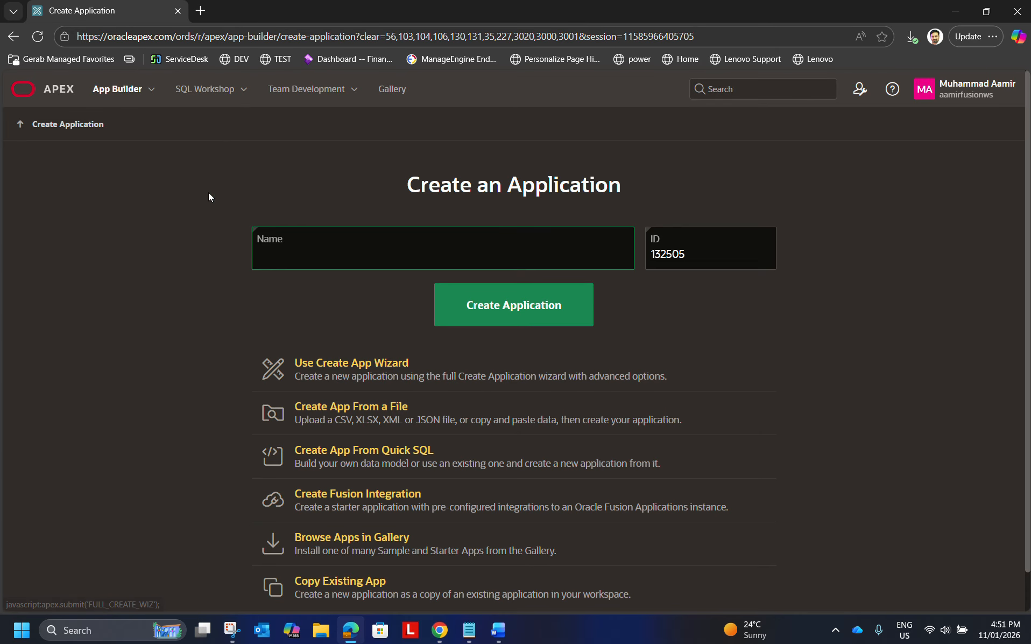
click(20, 126)
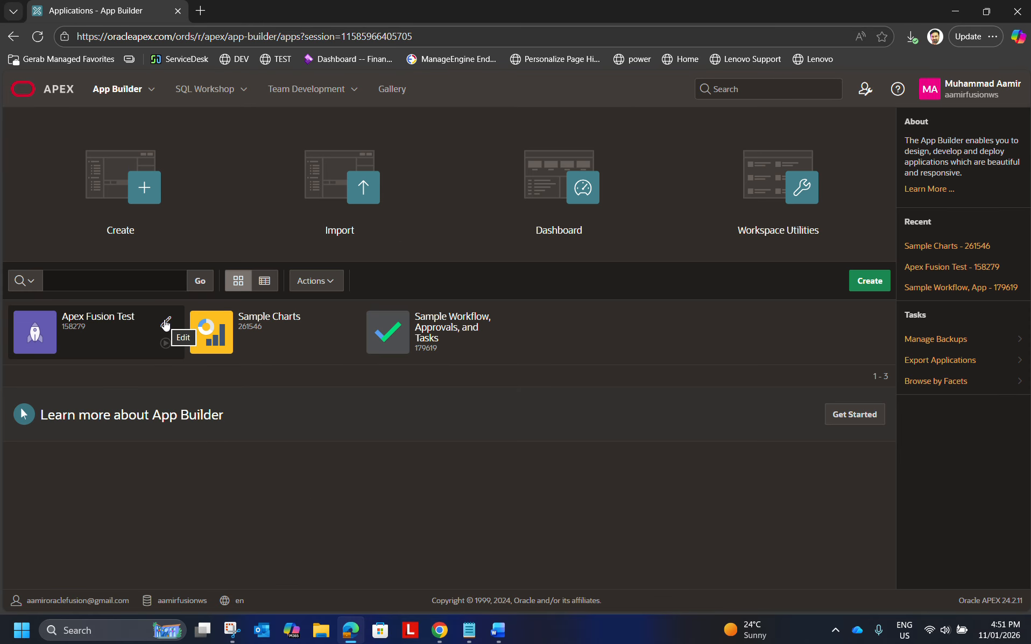
Open the Apex Fusion Test application for editing and go to the REST Data Sources in its shared components.
click(166, 323)
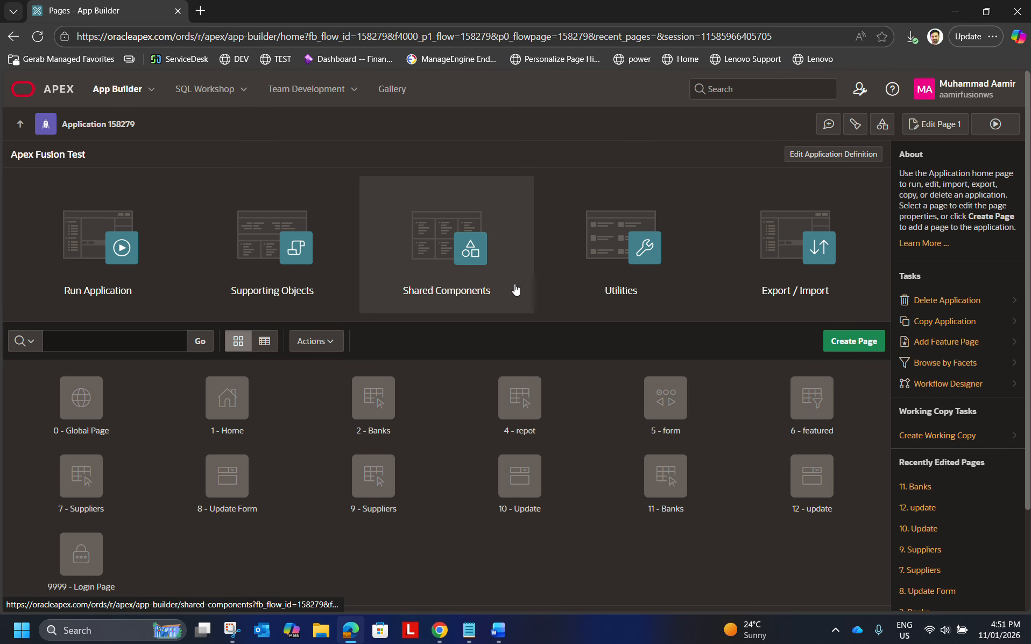
click(422, 253)
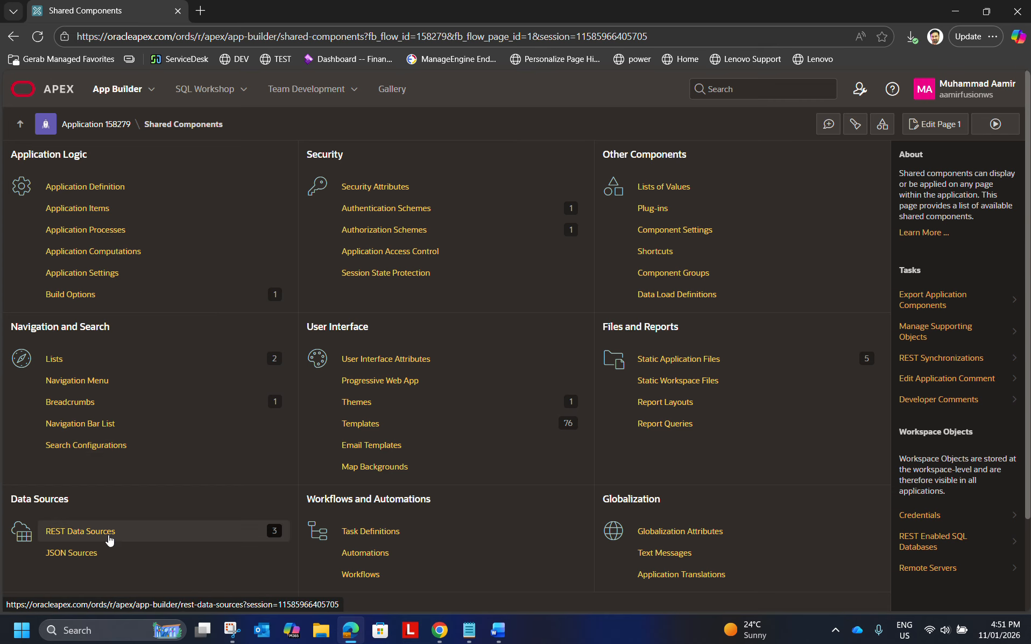
scroll(86, 521, down, 1)
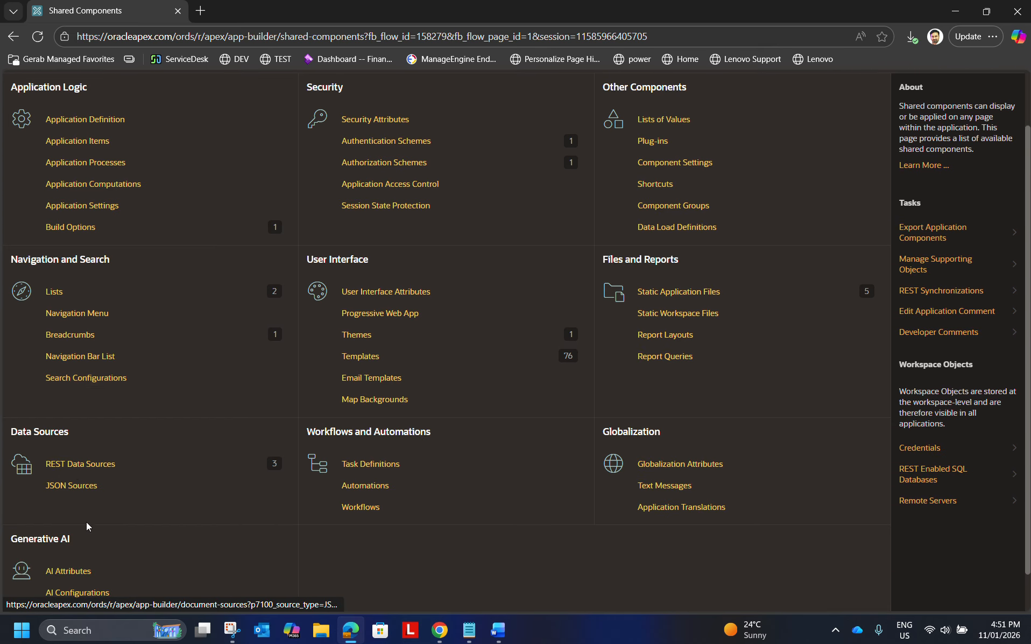
click(106, 469)
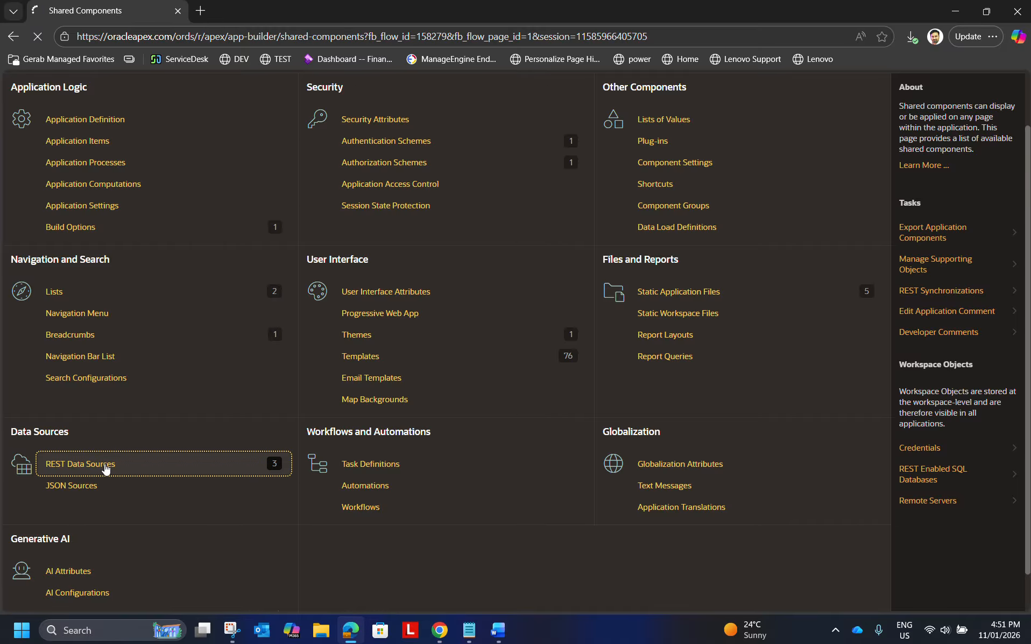
Switch to the Word outline, replace "endpoint" with "Datasource" in the "Creating SaaS REST" bullet, and return to APEX.
key(alt+Tab)
key(alt+Tab)
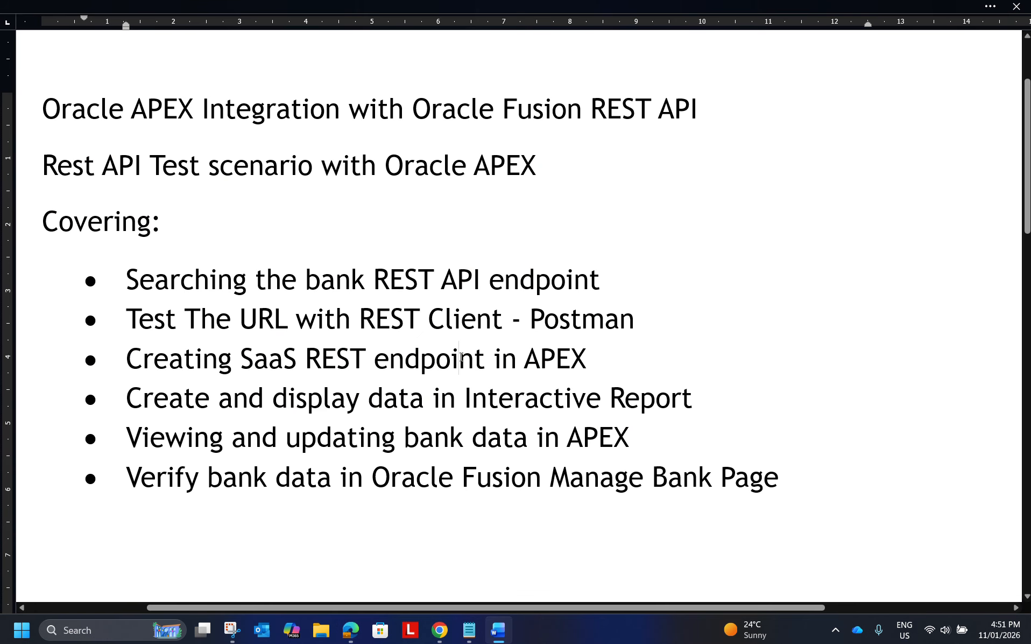
double_click(452, 365)
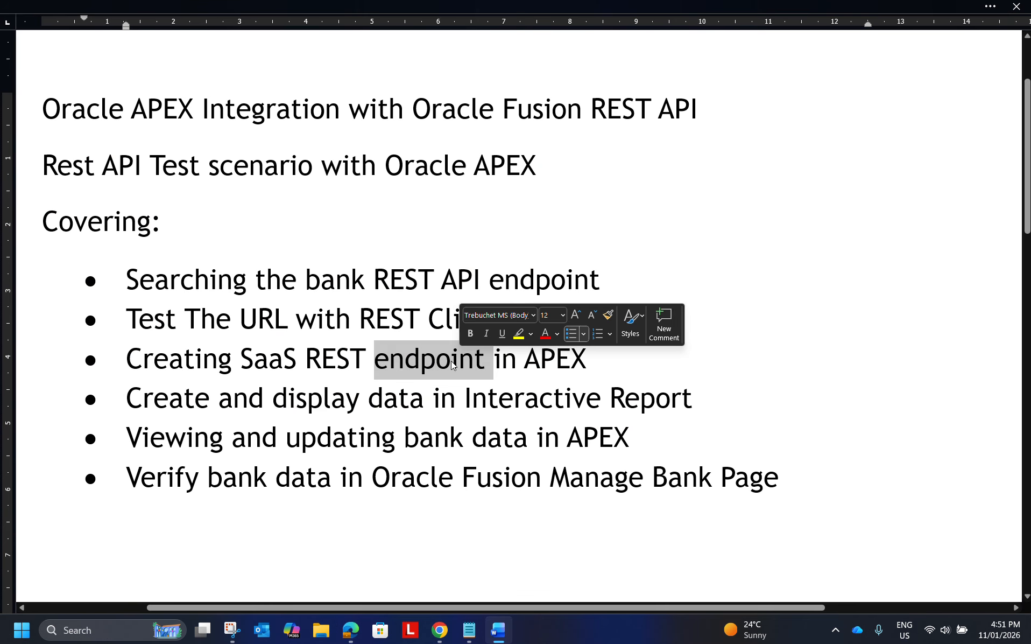
text(Dataso)
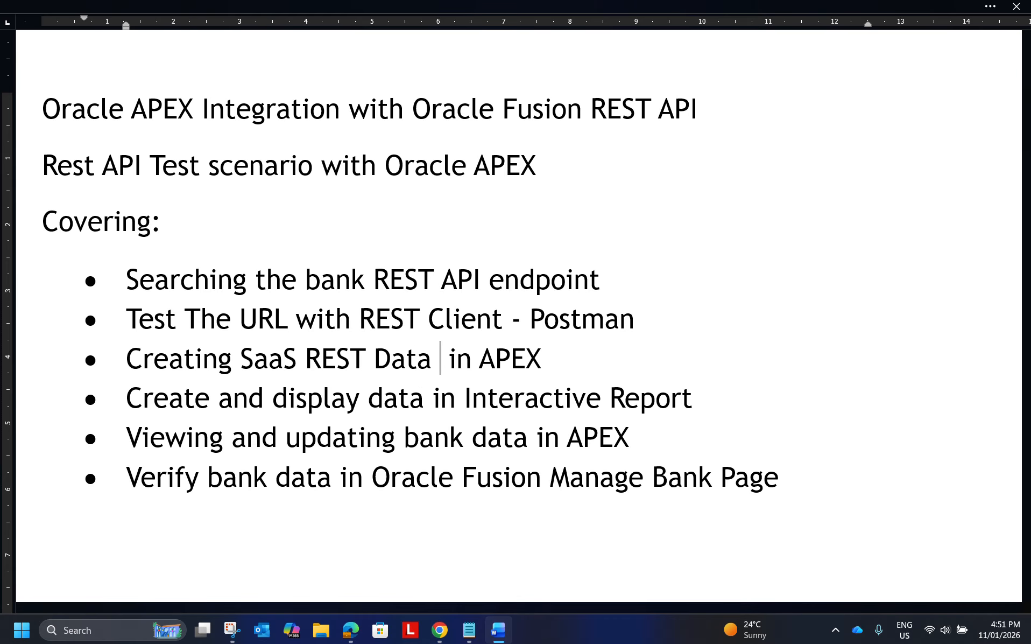
text(ur)
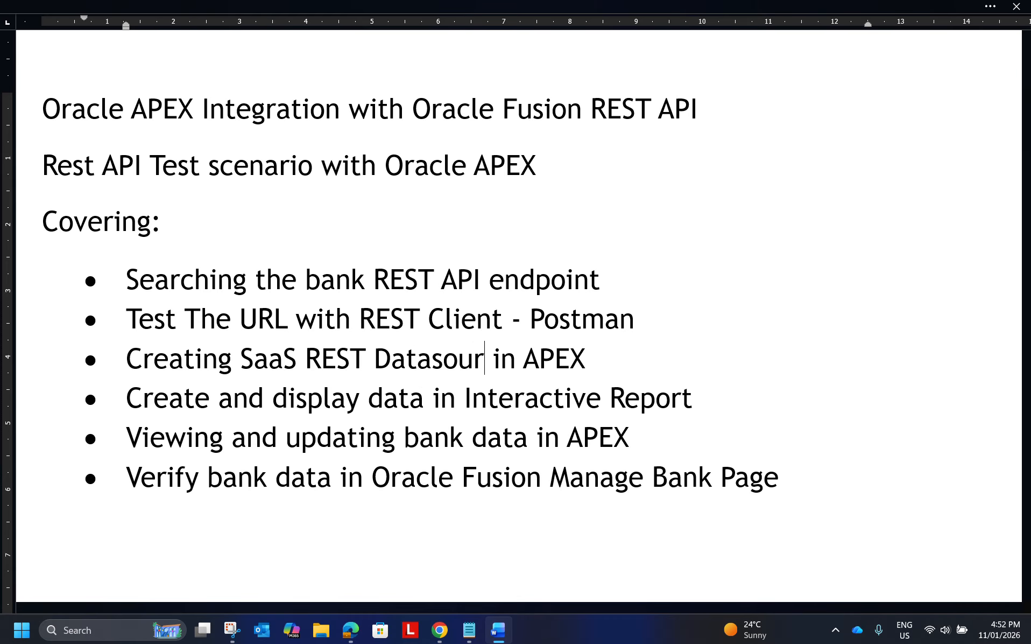
key(BackSpace)
text(rce)
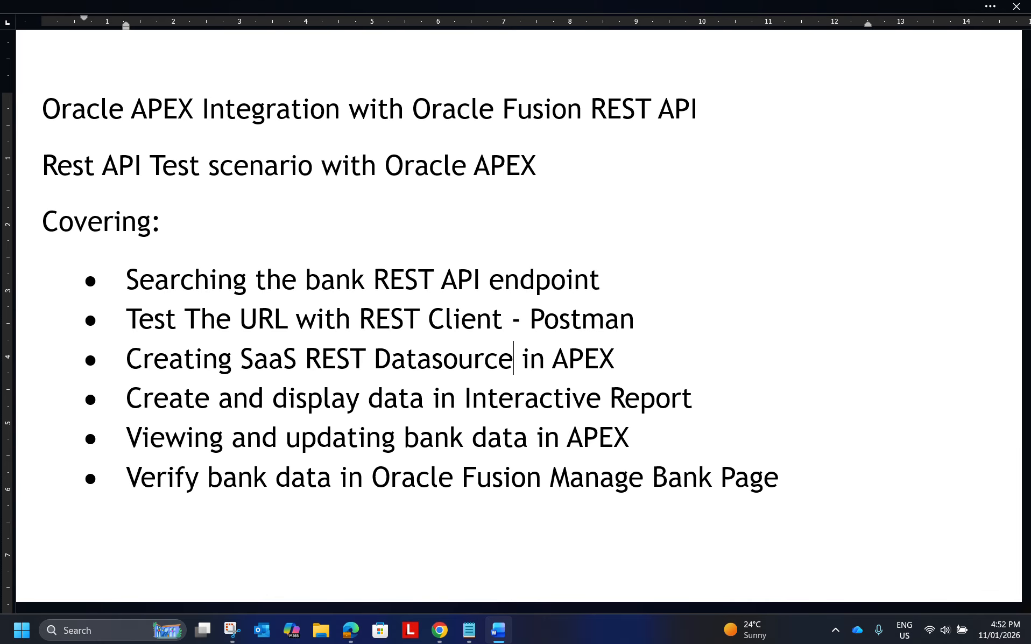
key(alt+Tab)
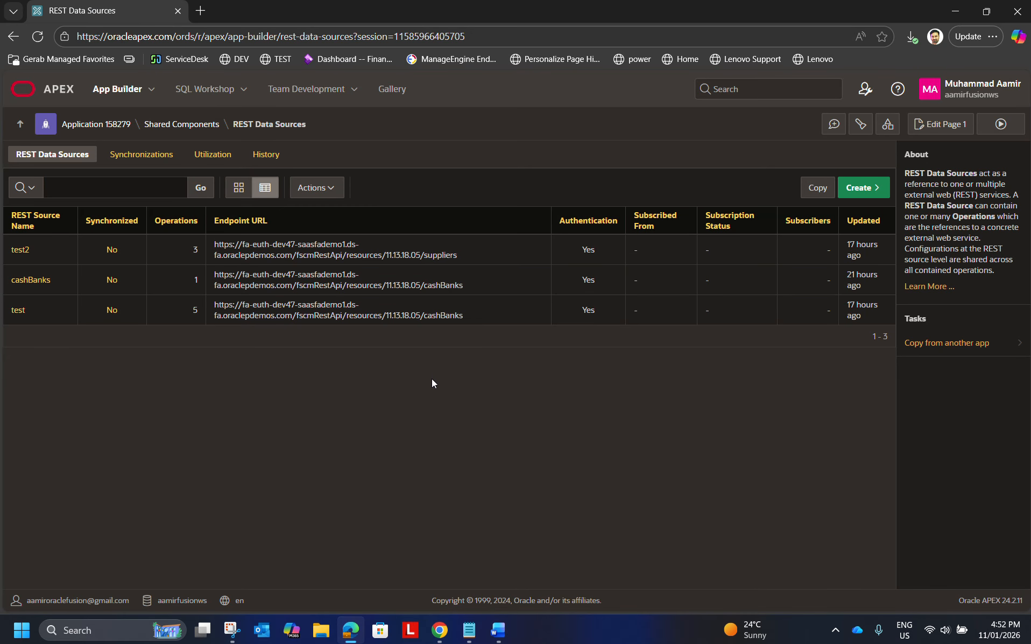
Go back to the Word outline, correct "Datasource" to "Data Source" in the third bullet, and return to APEX.
key(alt+Tab)
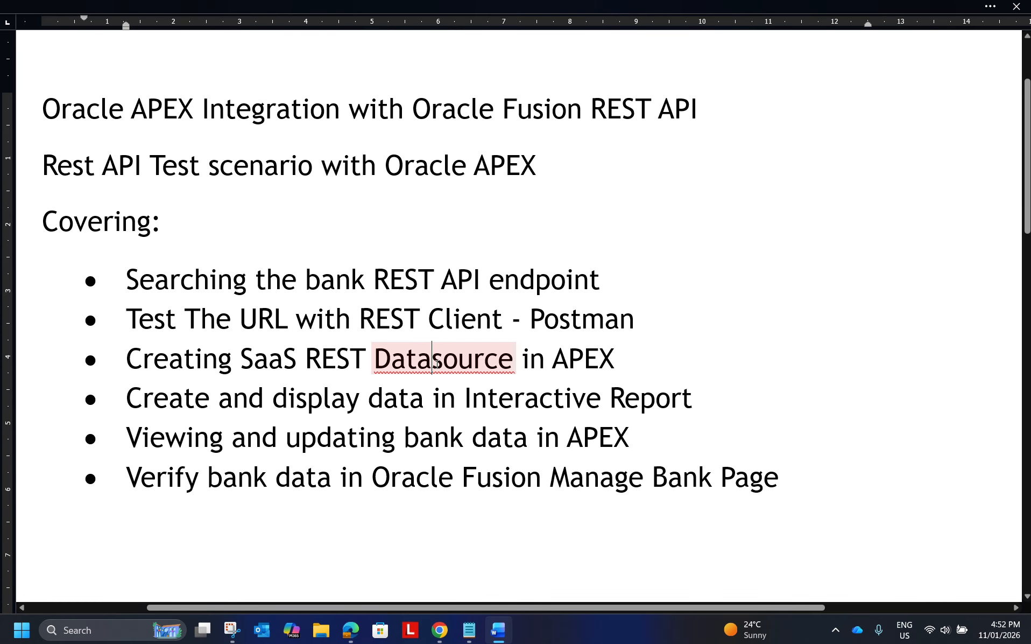
key(Delete)
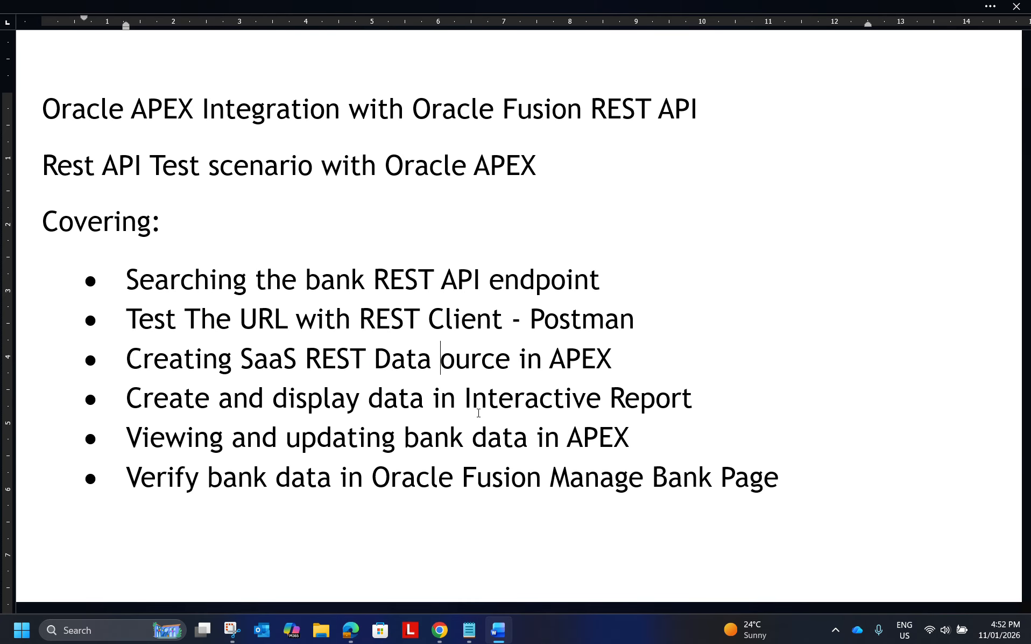
text(S)
key(alt+Tab)
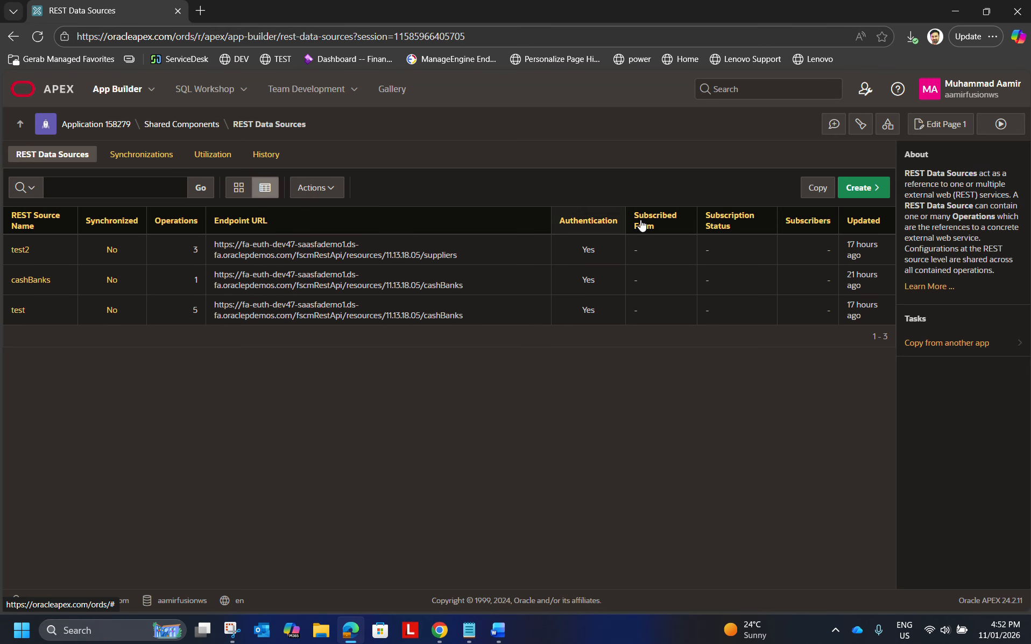
Start a new REST data source from scratch and set its type to Oracle Cloud Applications (SaaS) REST Service.
click(864, 187)
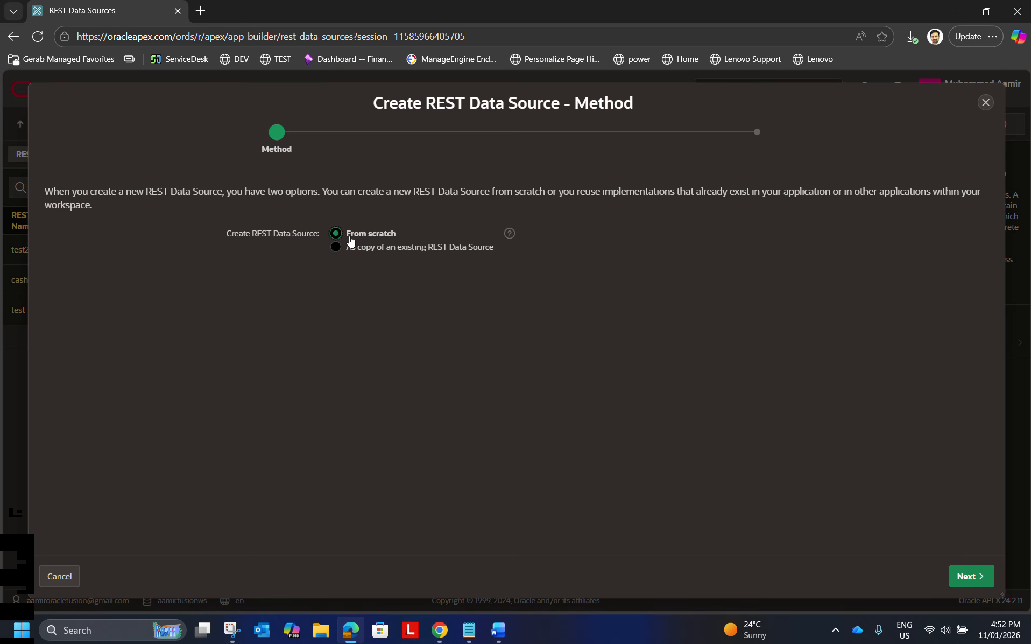
click(972, 576)
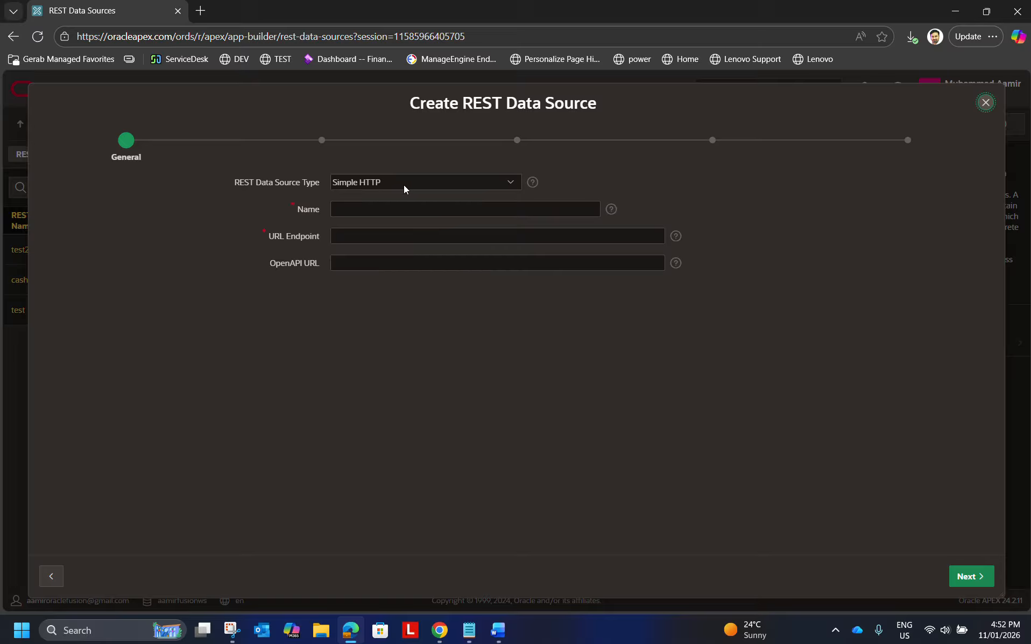
click(437, 182)
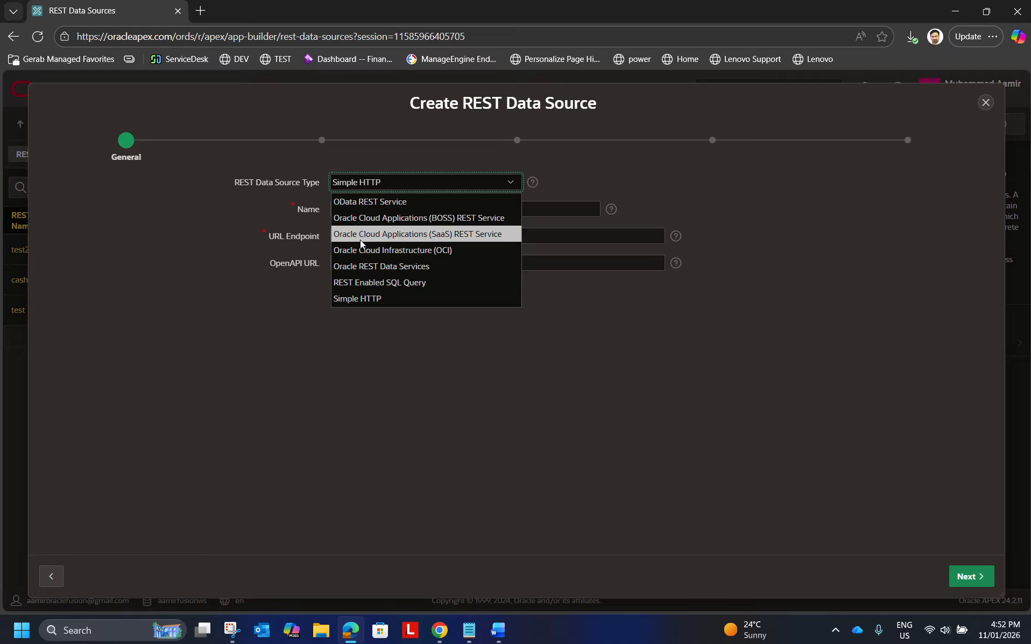
click(463, 234)
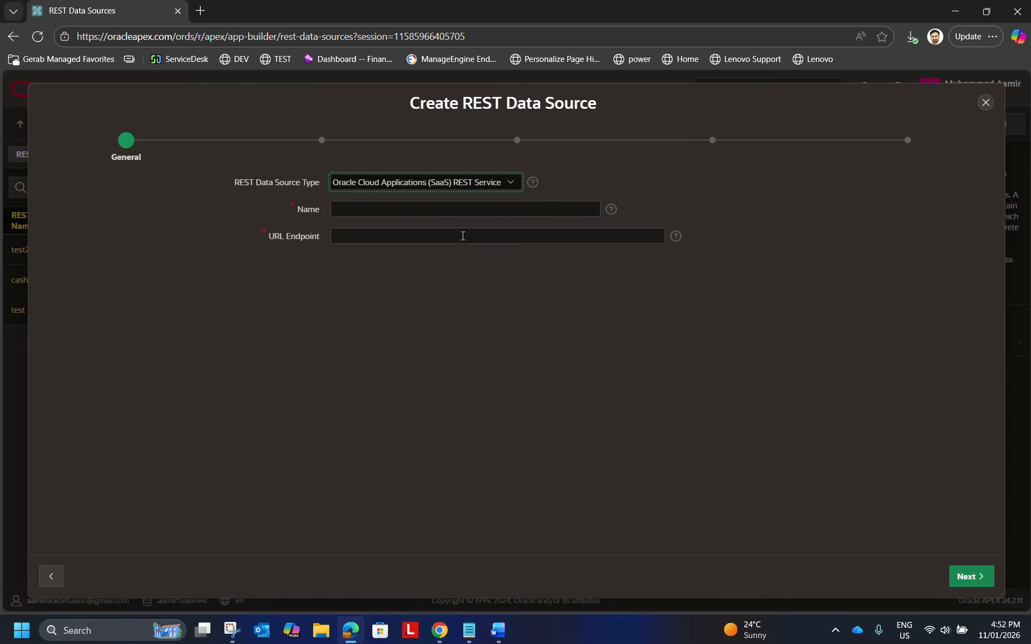
Name the data source "Bank Saas Rest Endpoint", paste the copied cashBanks URL as its endpoint, and proceed to the remote server settings.
click(364, 208)
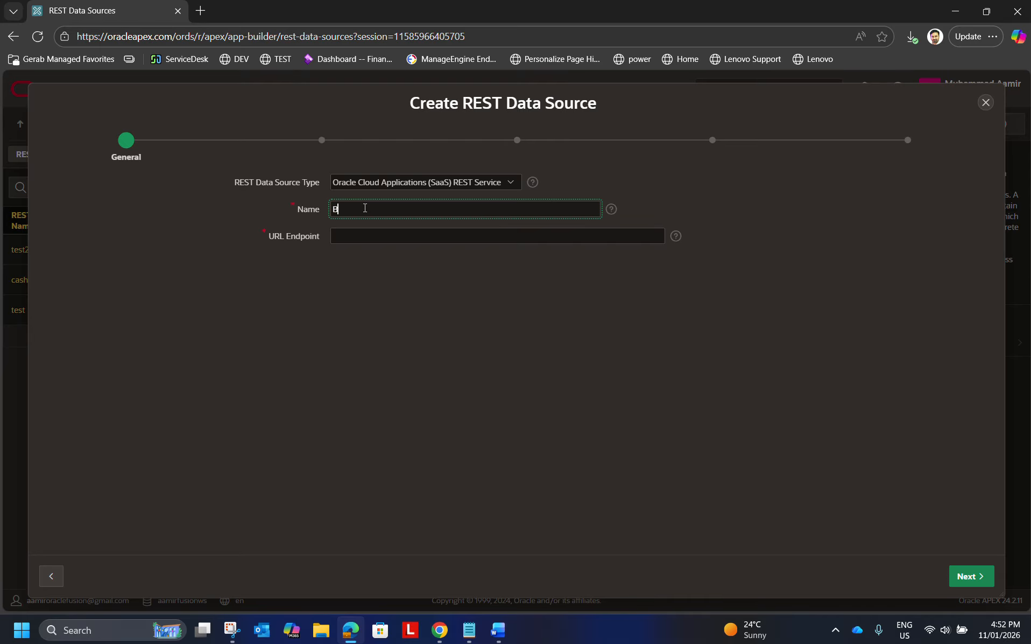
text(Bank SAas Rest Endpoint)
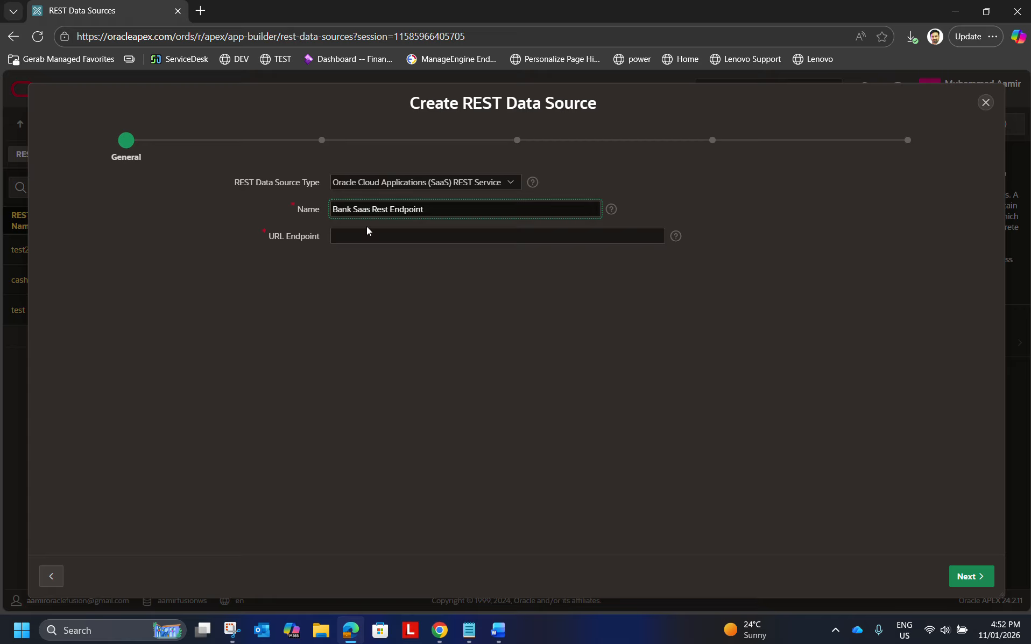
click(353, 236)
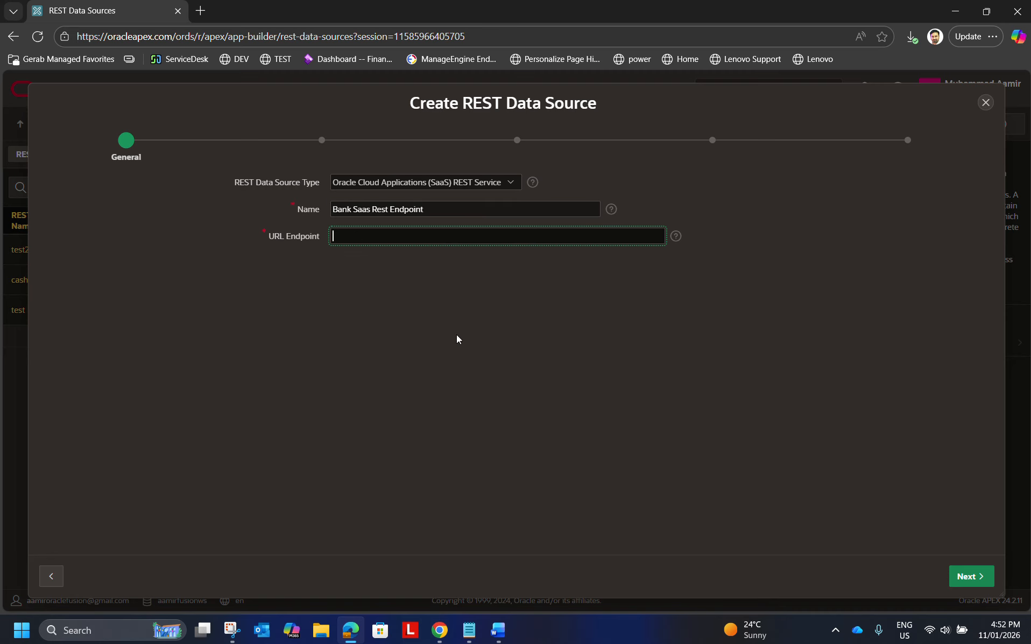
key(ctrl+v)
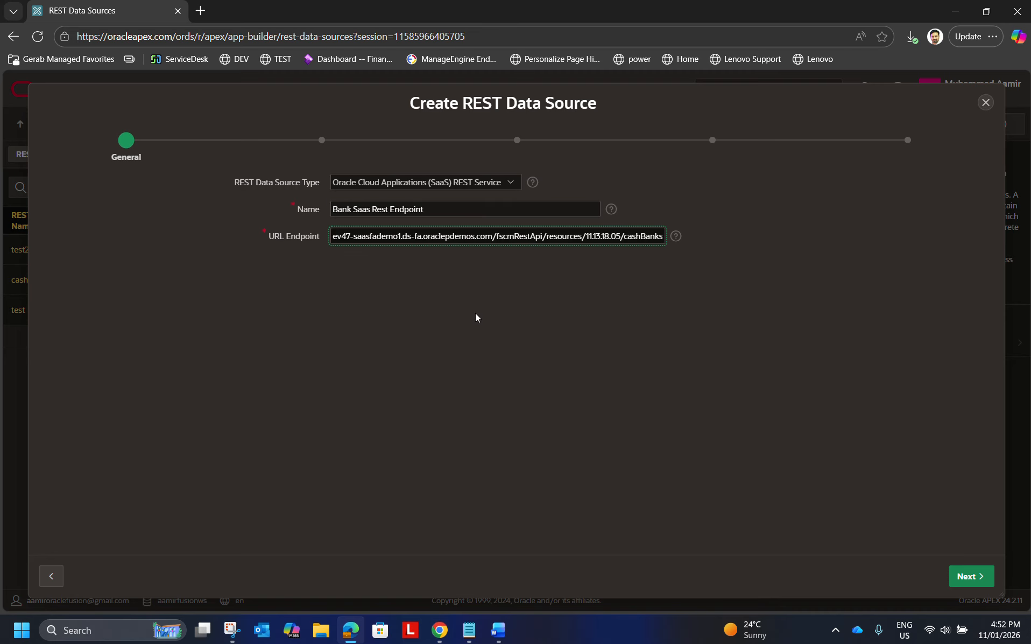
key(Tab)
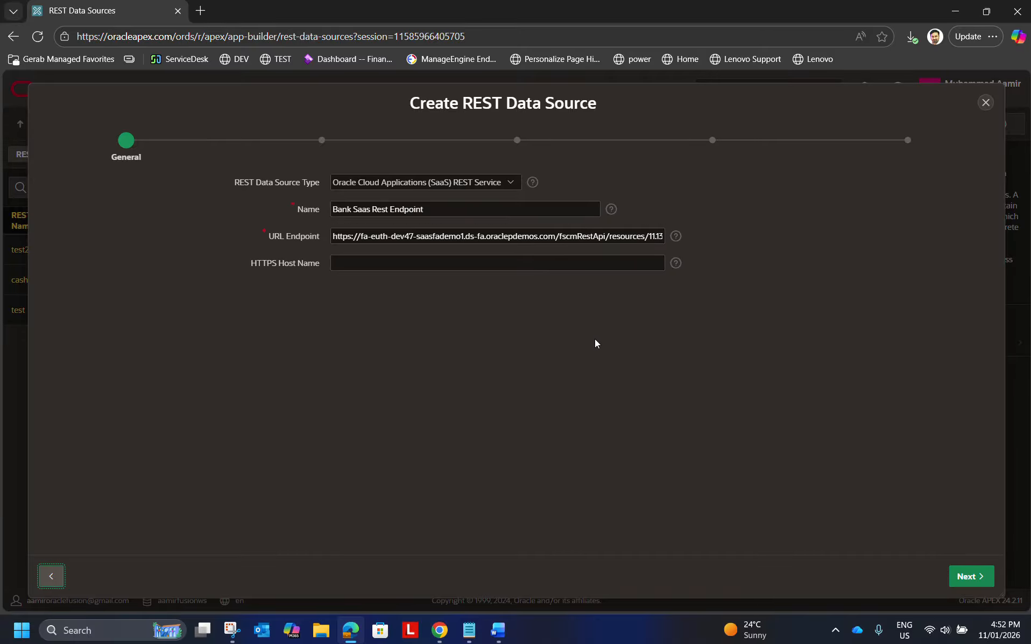
click(966, 576)
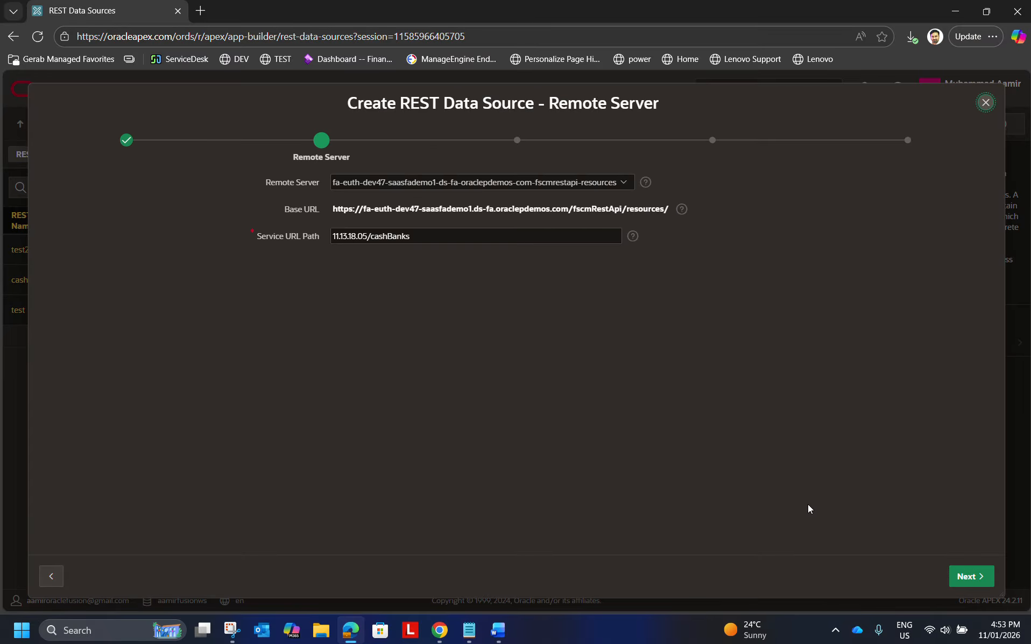
Accept the remote server, keep batch DML on, set Use Total Results to Yes, and proceed to authentication.
click(971, 576)
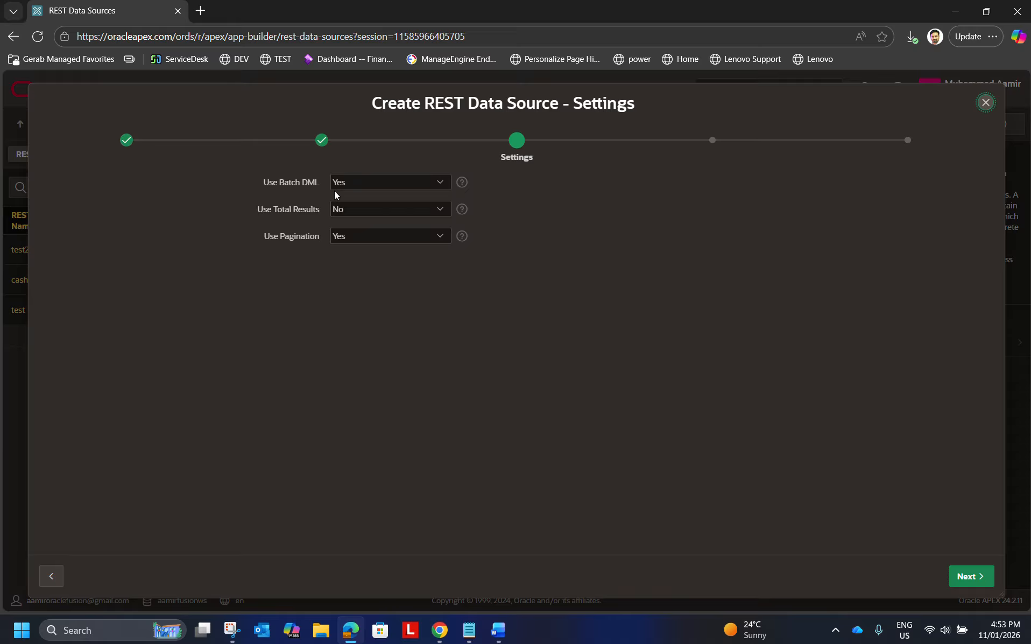
click(373, 182)
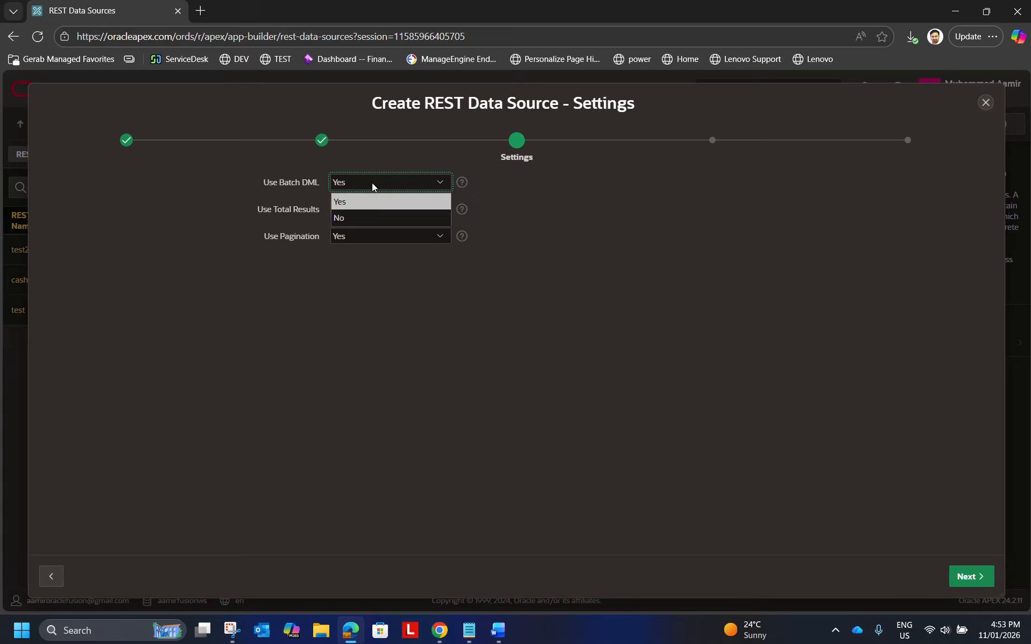
click(353, 204)
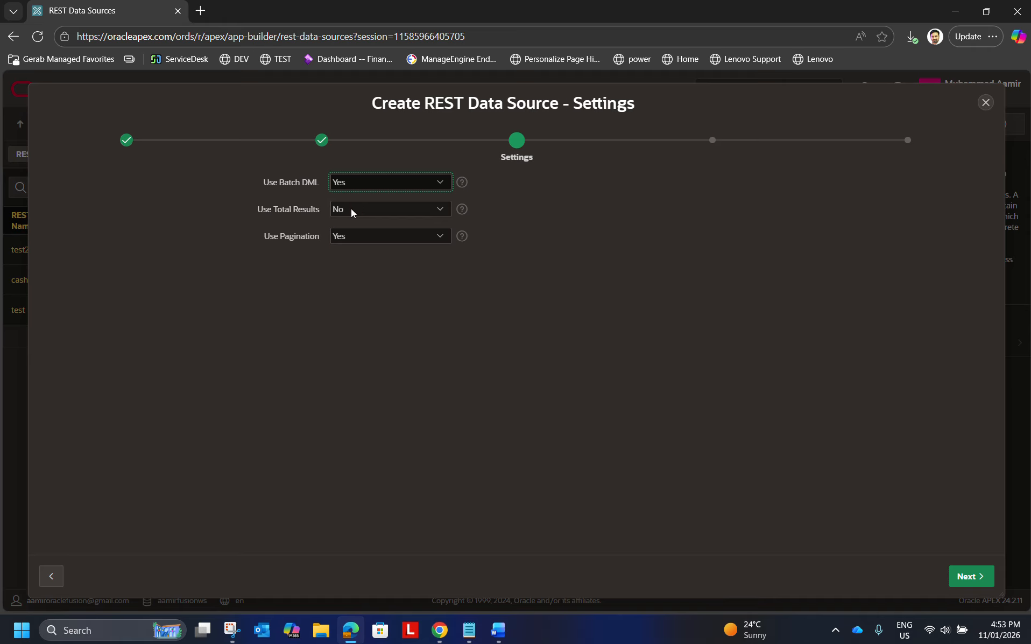
click(373, 211)
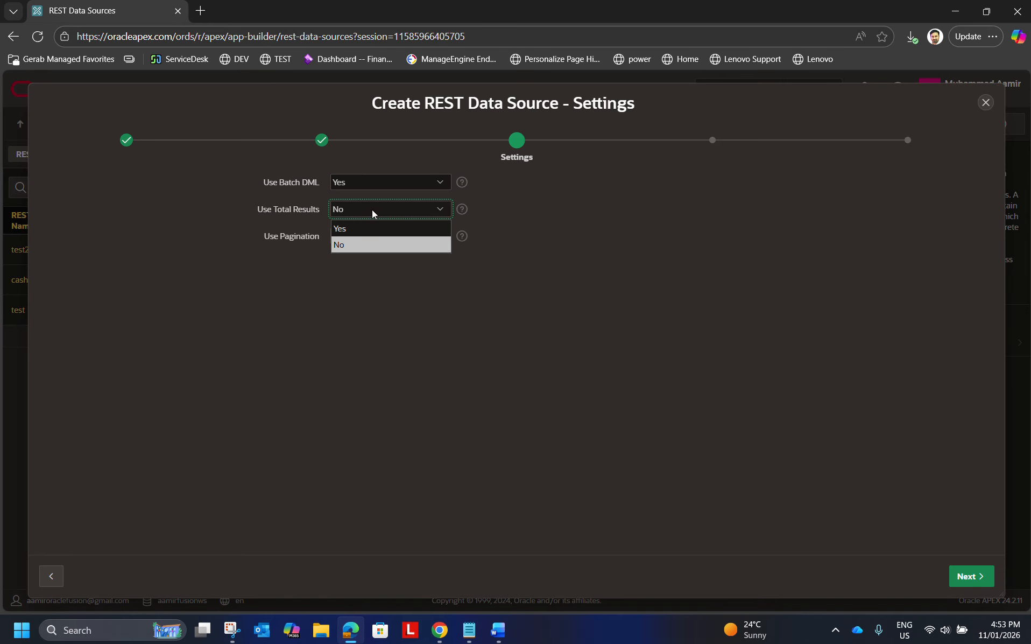
click(358, 230)
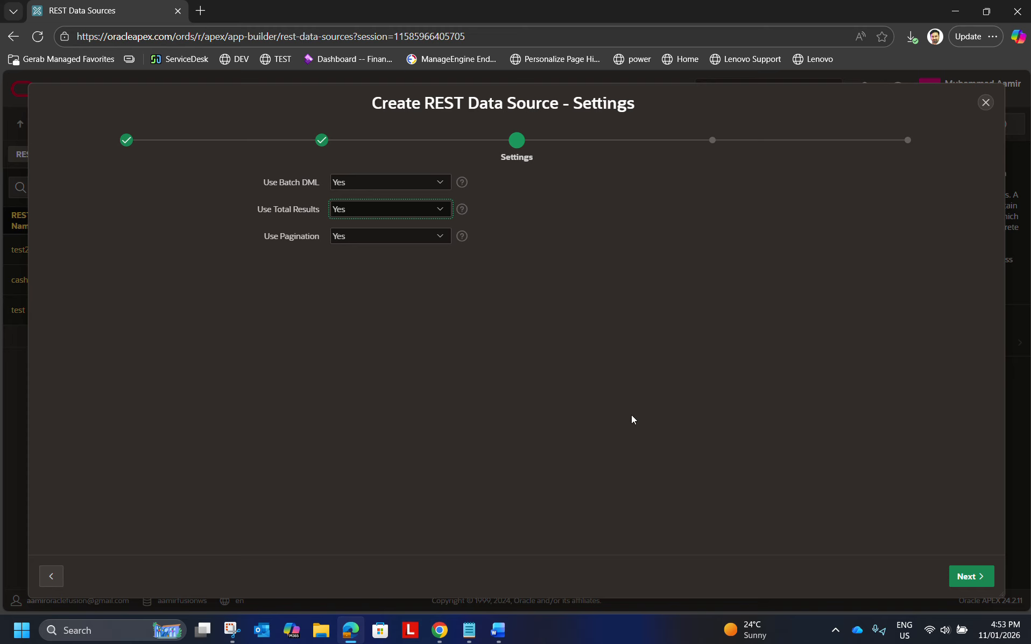
click(969, 576)
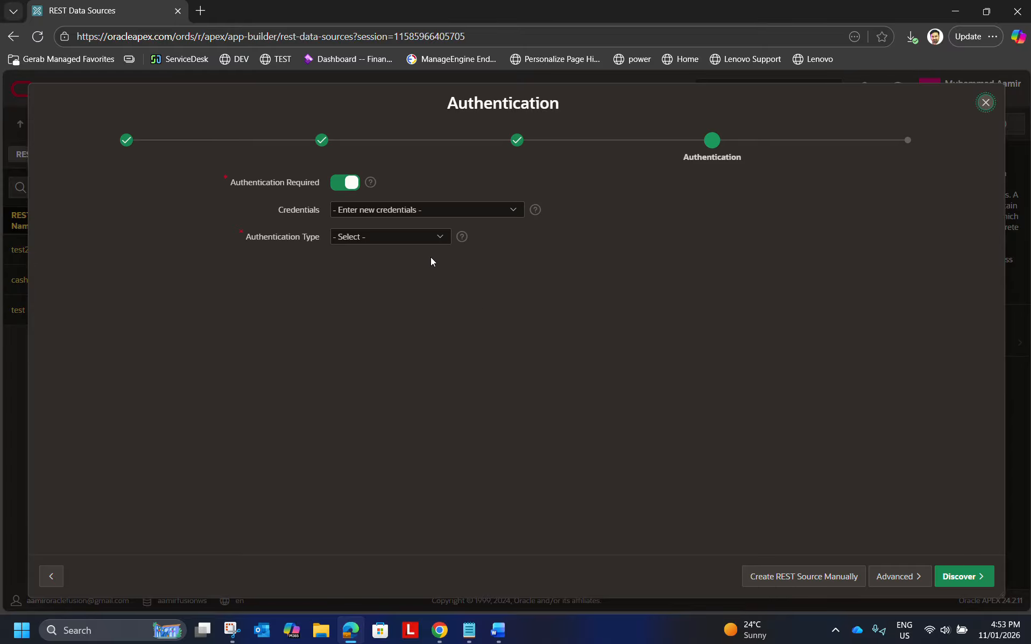
Choose to enter new credentials for the data source and open the authentication type choices.
click(379, 208)
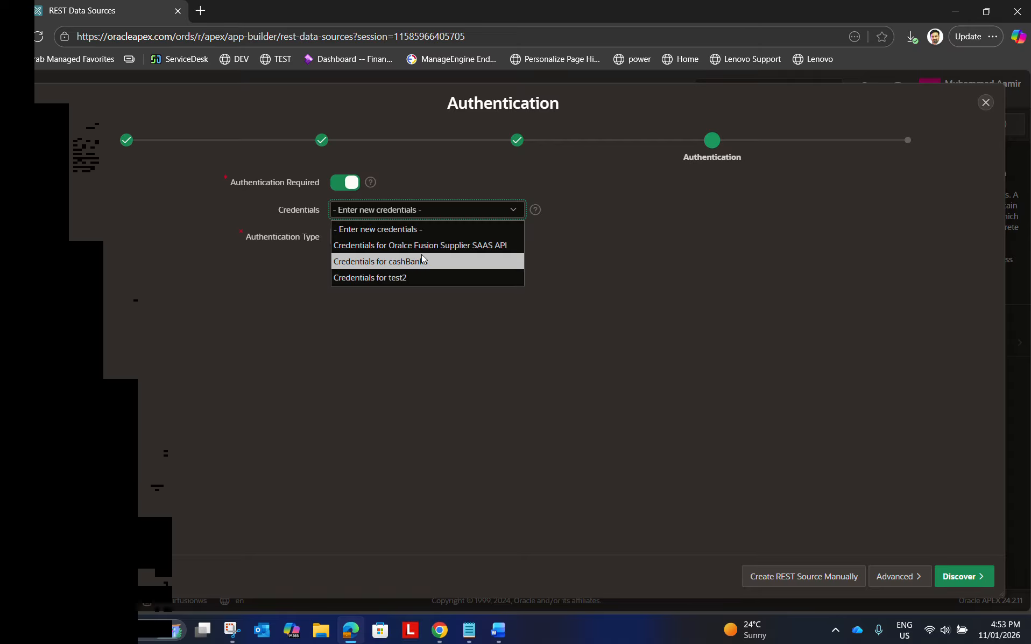
click(384, 230)
click(364, 237)
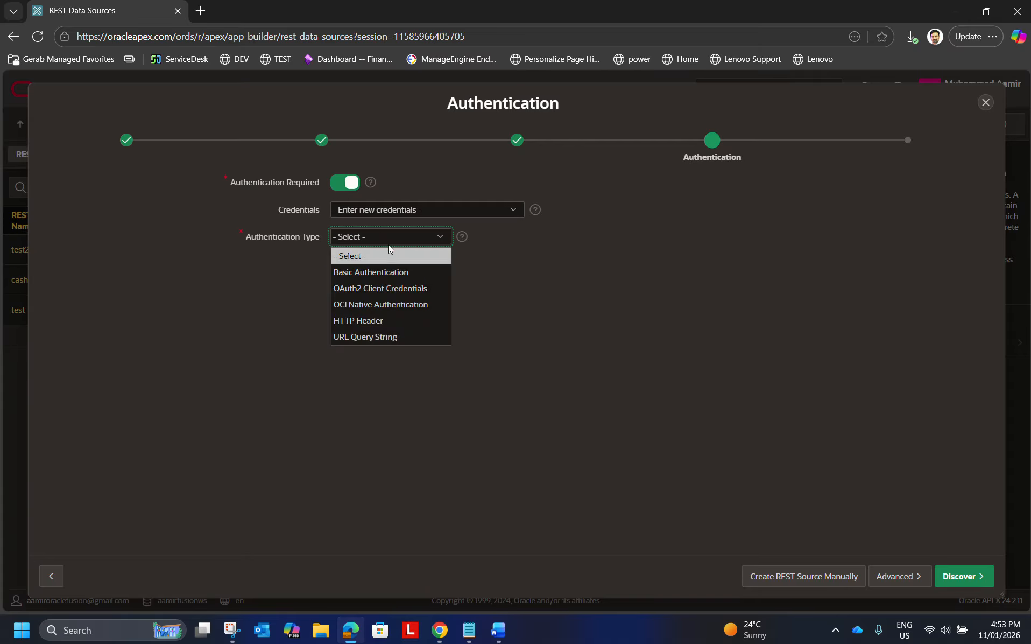
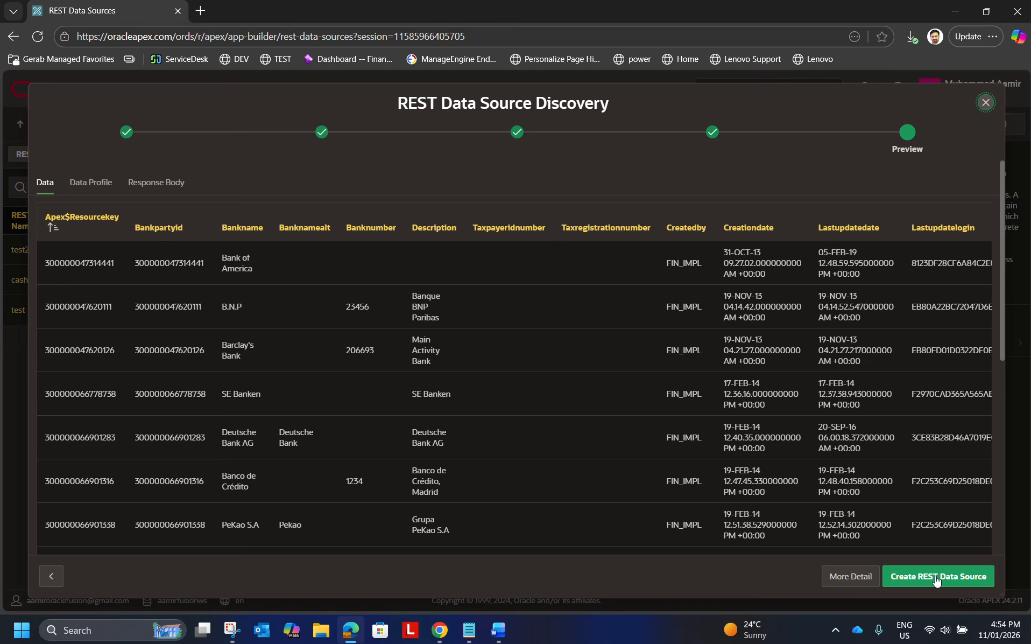
Create the REST data source from the discovery preview and check its name and operation count in the data source list.
click(937, 580)
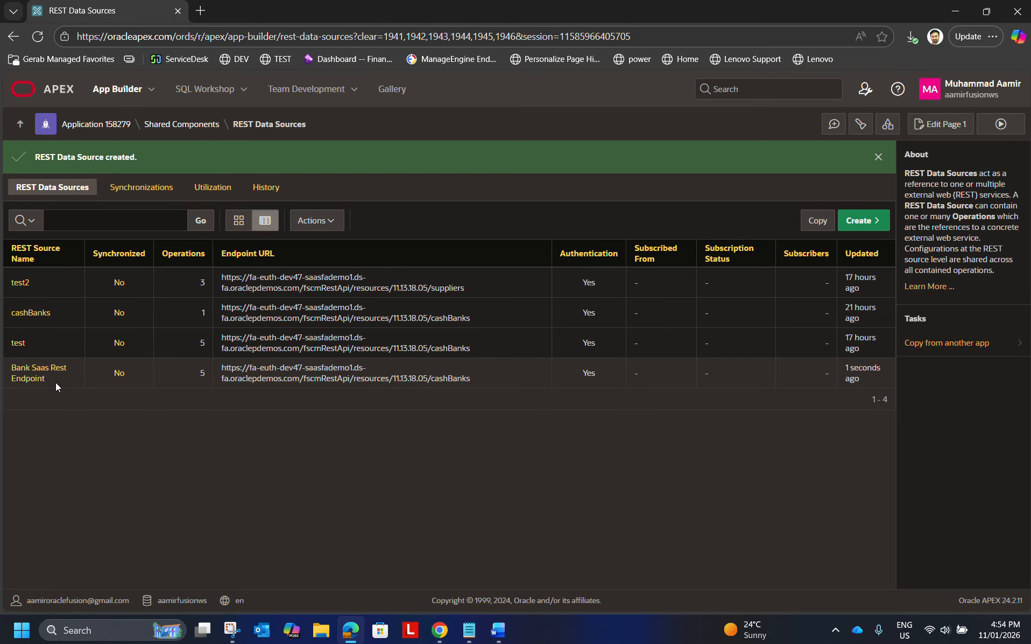
drag(54, 383, 9, 370)
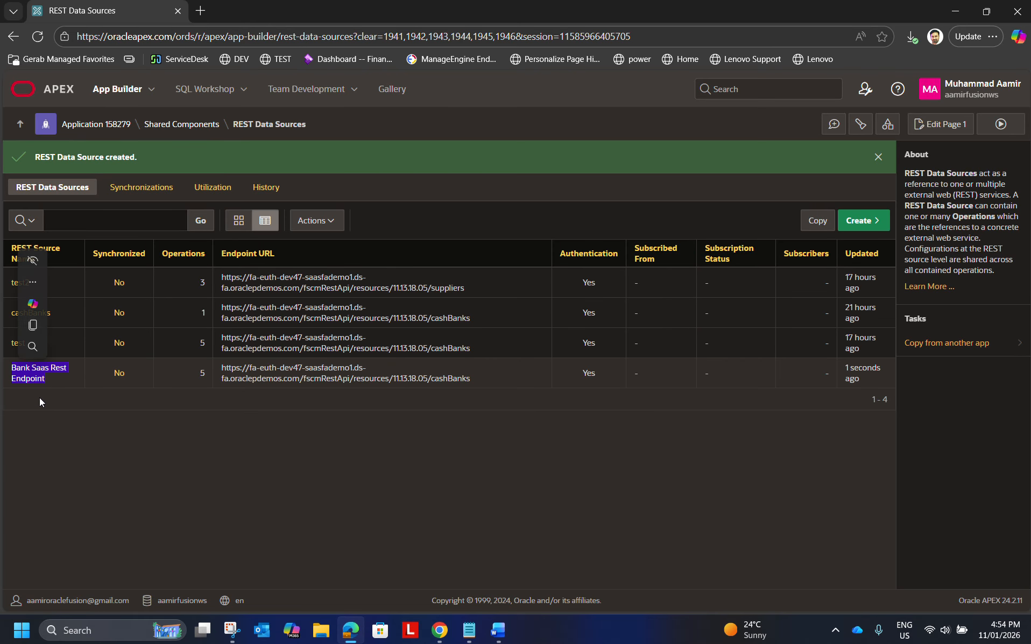
click(160, 457)
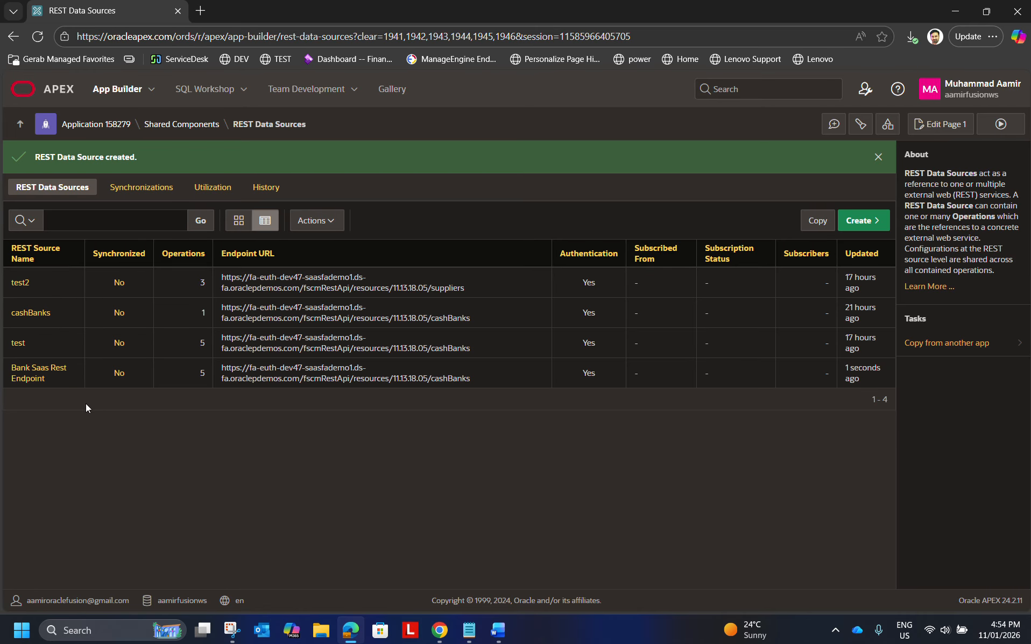
drag(197, 379, 206, 376)
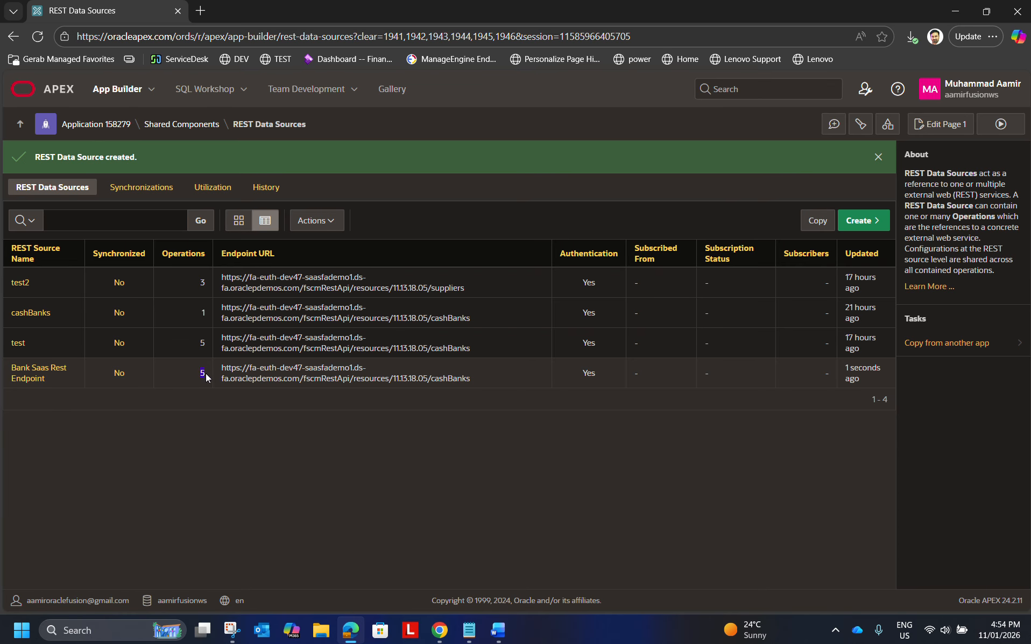
Open the Bank Saas Rest Endpoint data source and review its settings, authentication, data profile and operations.
click(32, 371)
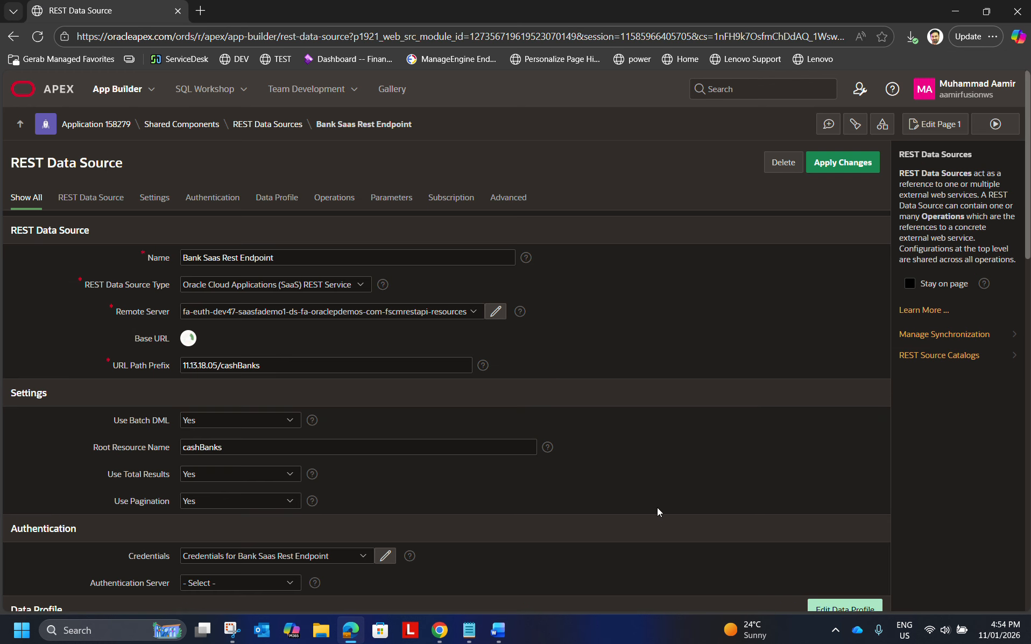
scroll(639, 446, down, 7)
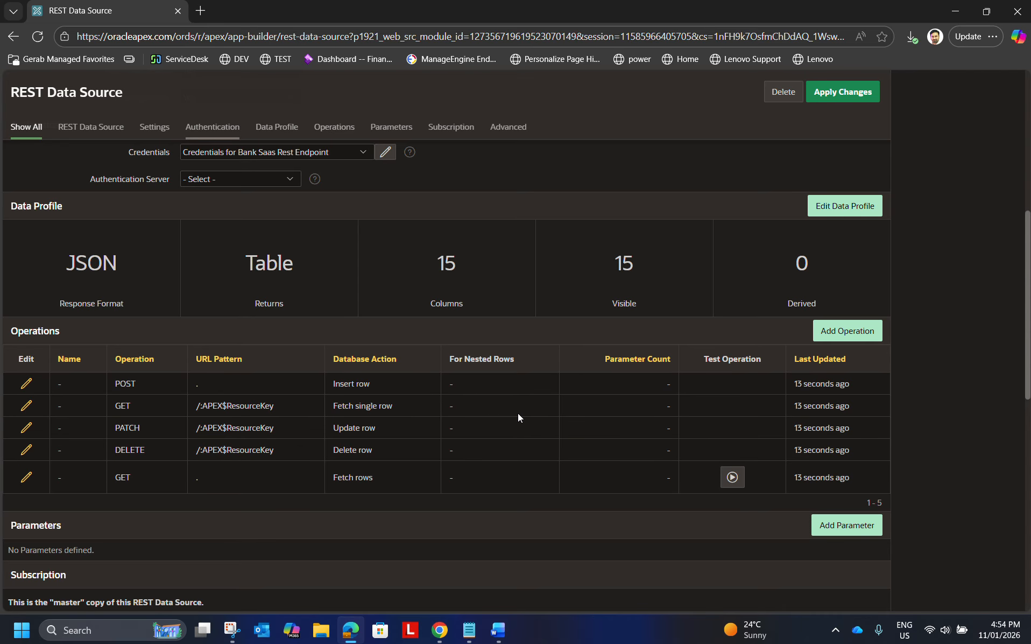
scroll(511, 413, up, 1)
scroll(511, 413, up, 2)
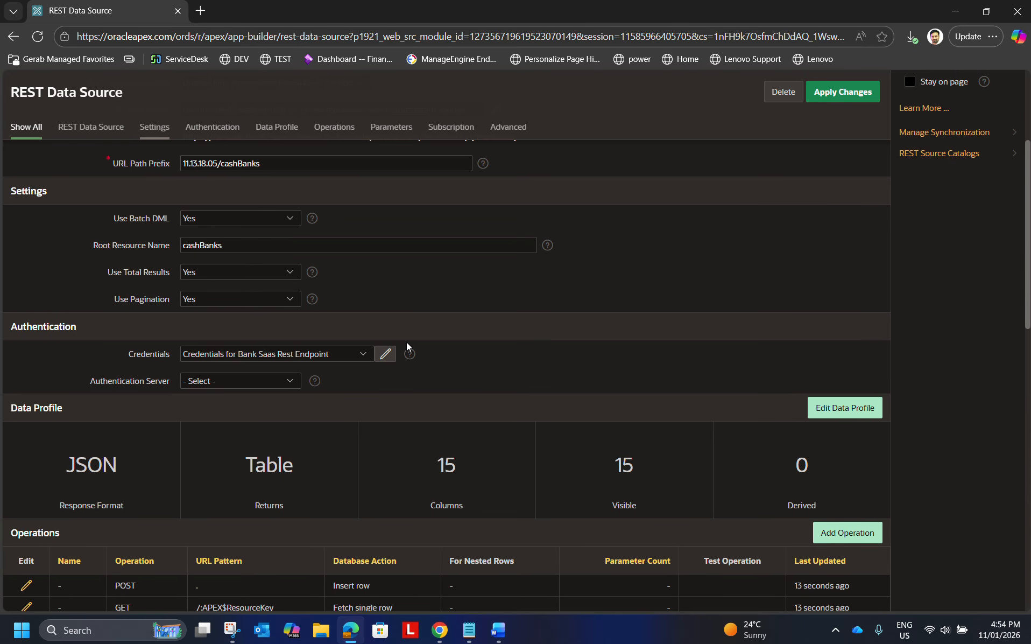
scroll(267, 302, up, 2)
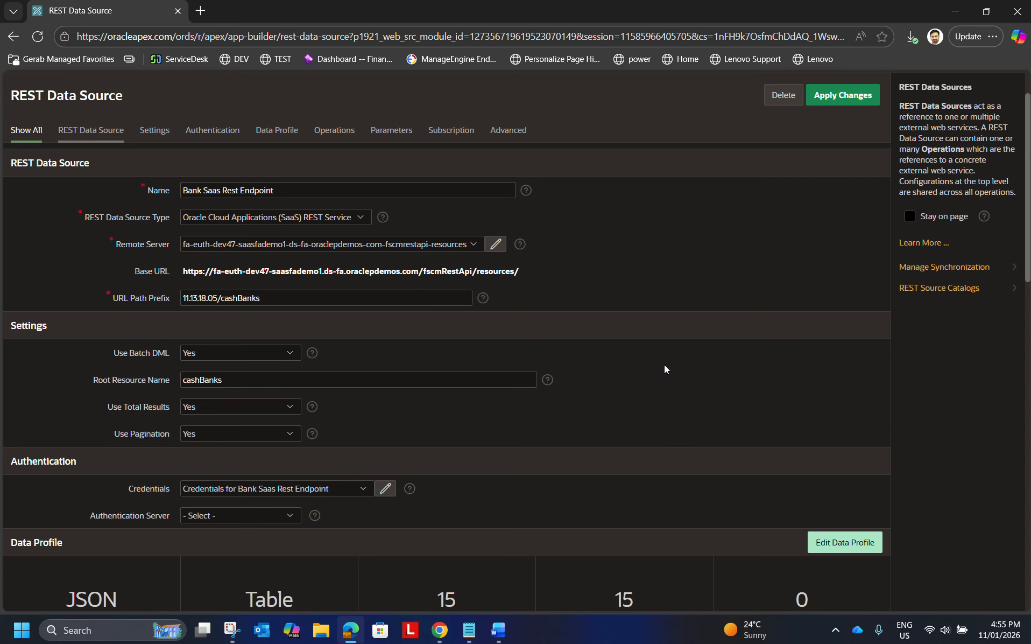
scroll(255, 293, down, 5)
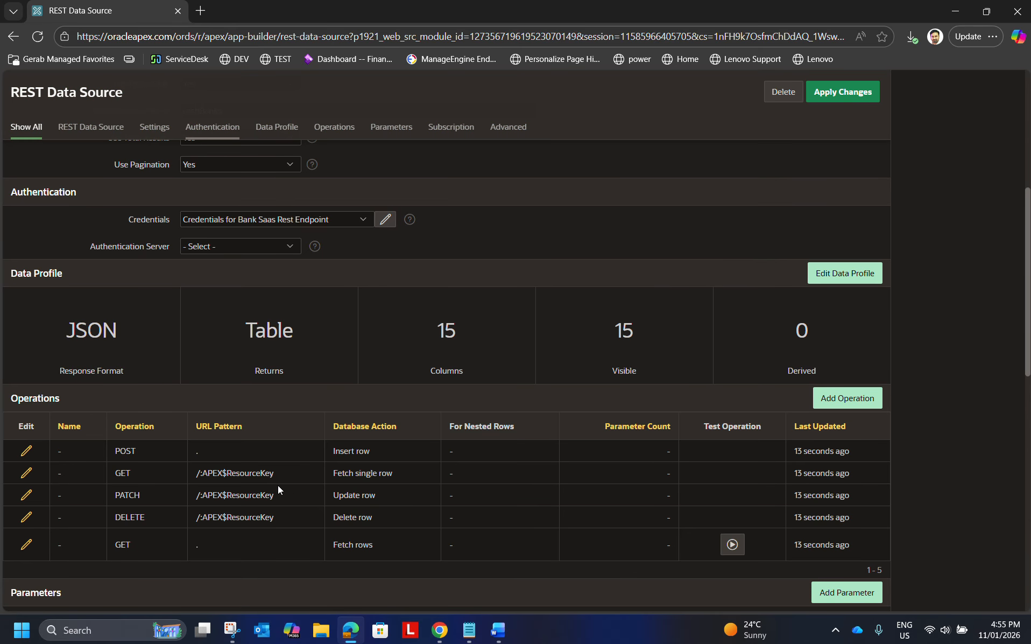
scroll(278, 485, up, 7)
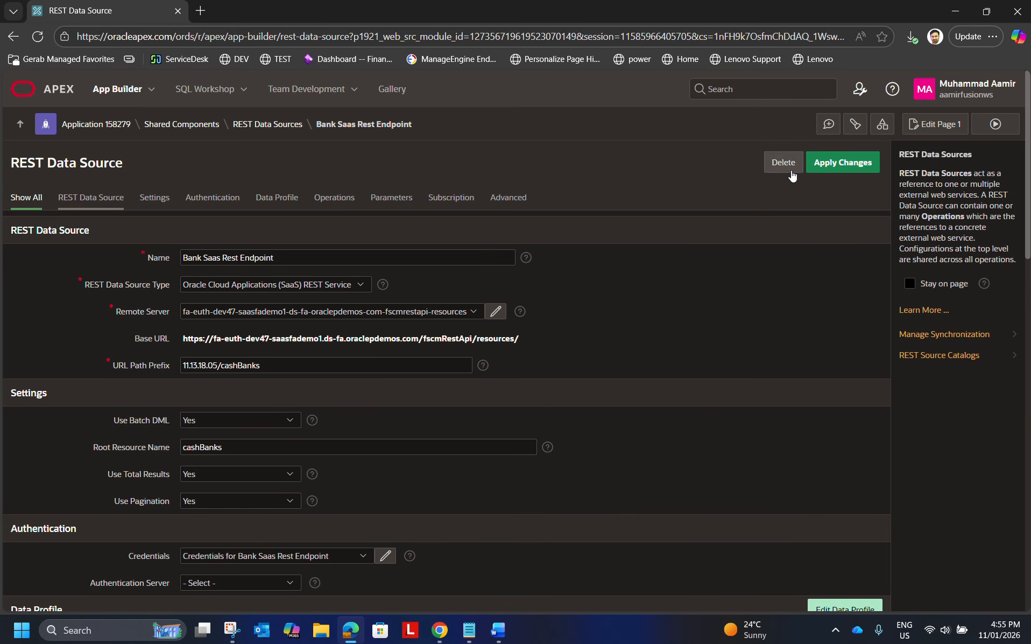
Return to the home page of Application 158279 and check the Interactive Report item in the Word outline.
click(118, 127)
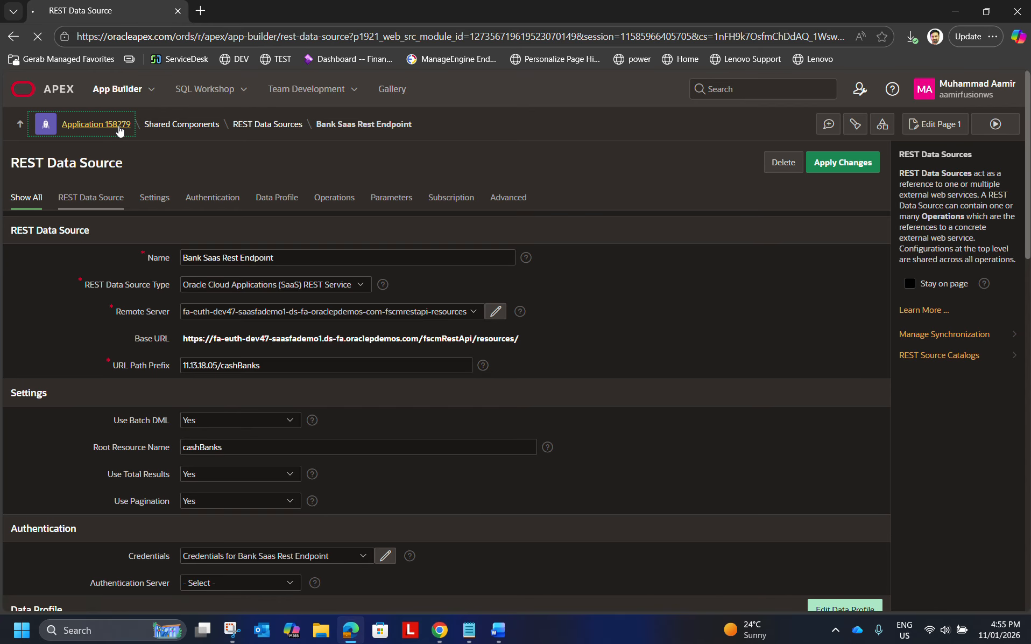
key(alt+Tab)
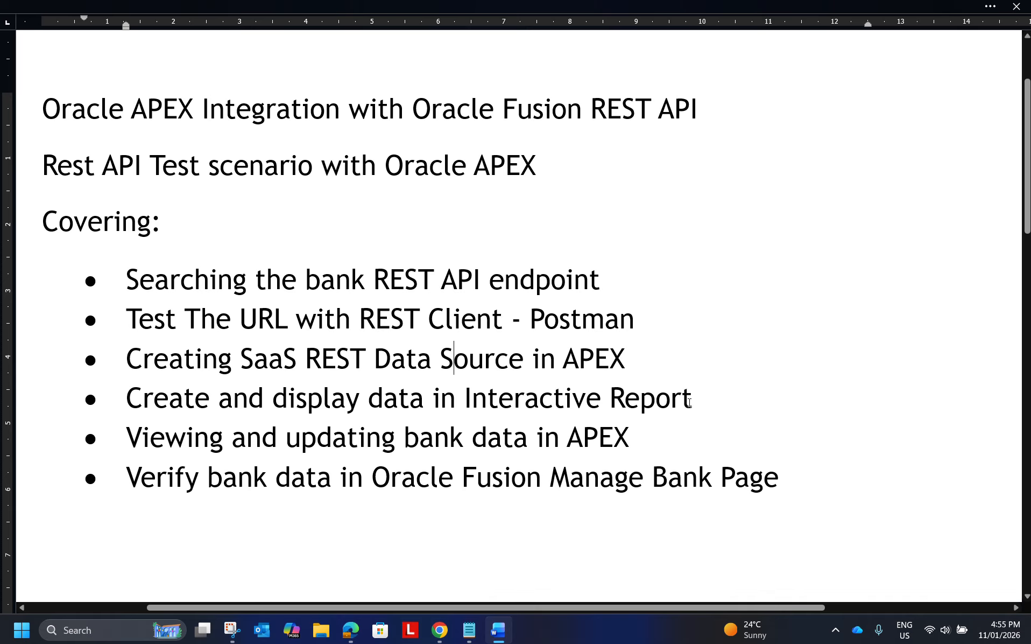
drag(689, 402, 163, 405)
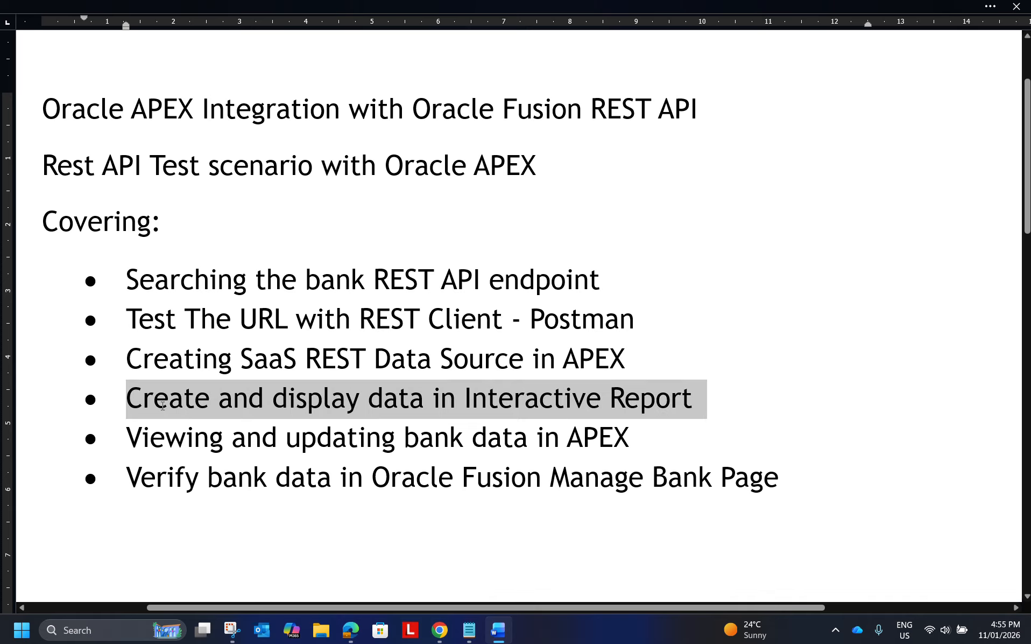
key(alt+Tab)
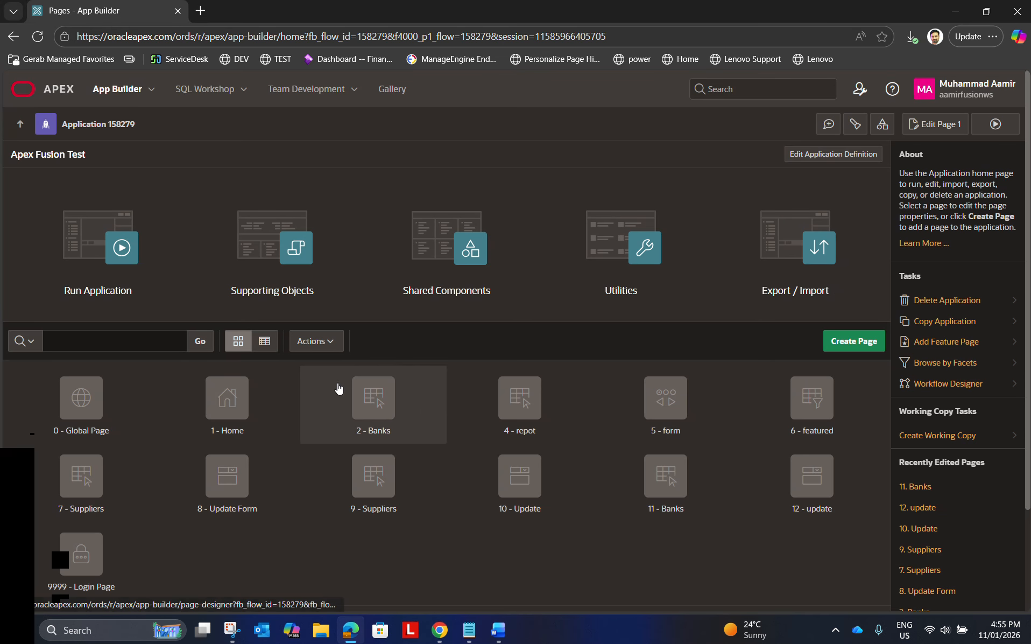
Start creating an Interactive Report page and name it "Banks REST Integration".
click(845, 343)
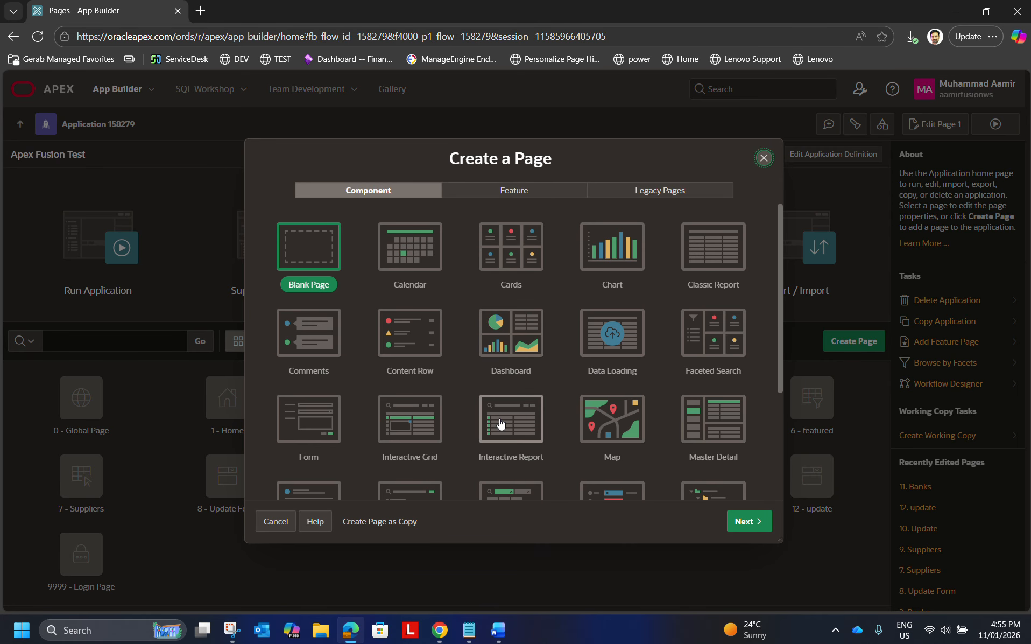
click(519, 433)
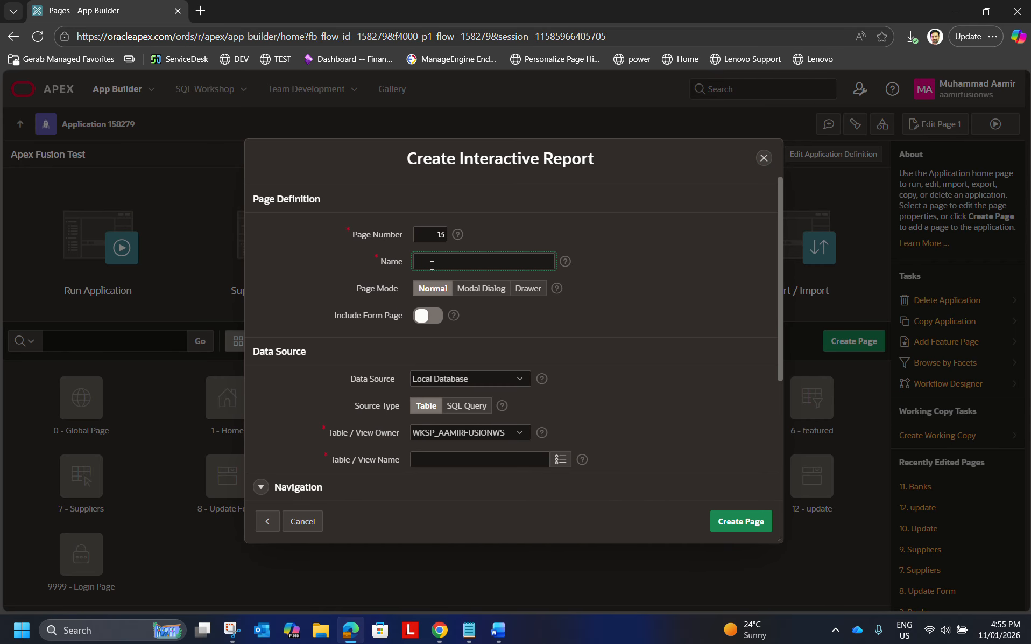
text(Banks REST Integration)
Include a form page with the report and name it "Update Bank Data".
click(436, 319)
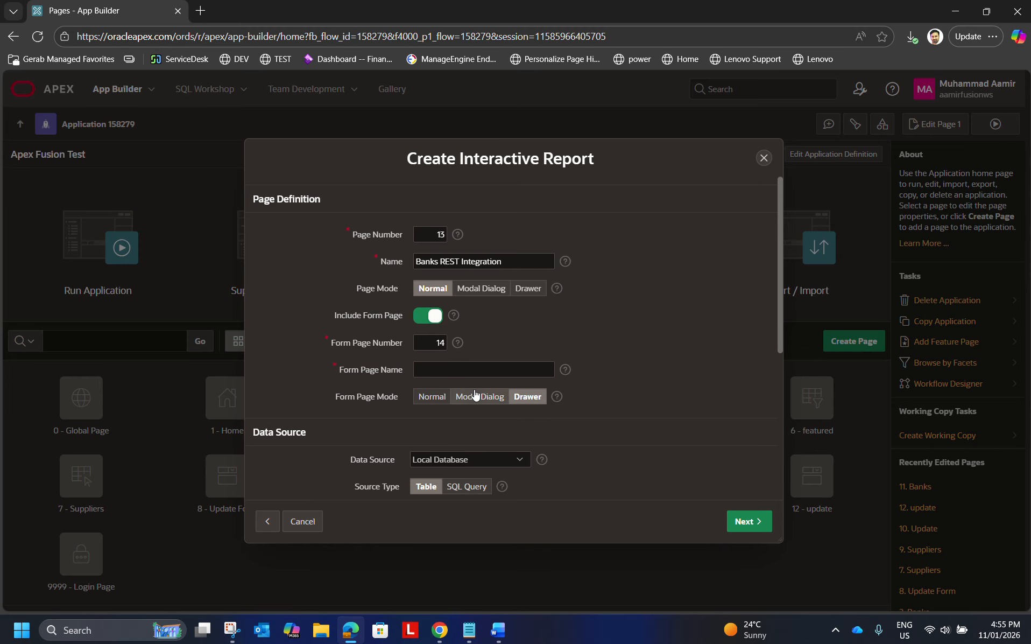
click(432, 365)
text(Update Bank)
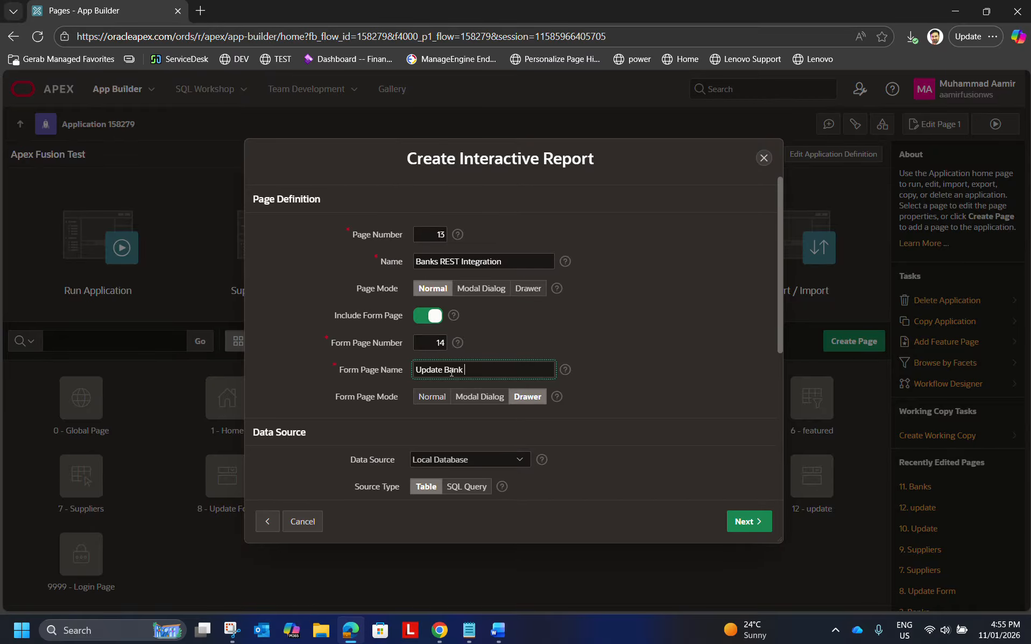
text(Dat)
key(BackSpace)
key(BackSpace)
key(BackSpace)
key(BackSpace)
text(Data)
Set the report's data source to REST Source using Bank Saas Rest Endpoint, and proceed to the primary key settings.
scroll(598, 402, down, 3)
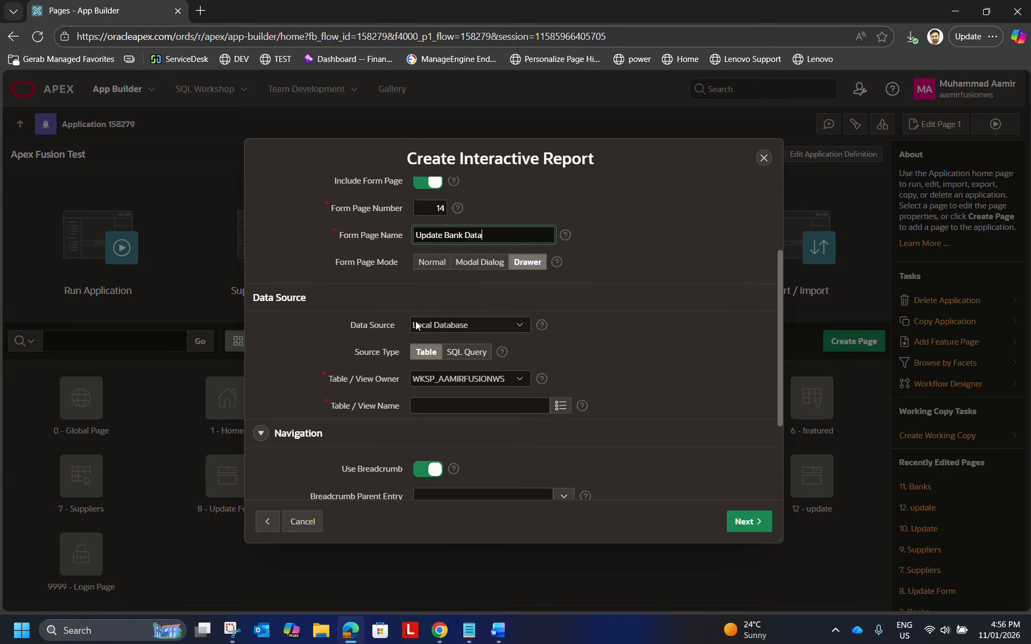
click(470, 324)
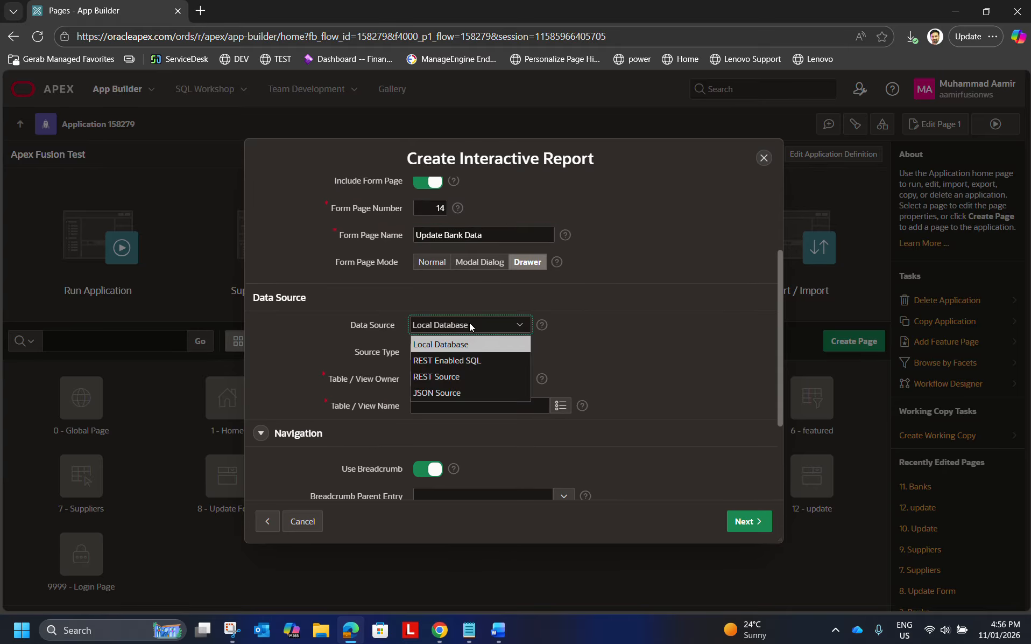
click(440, 378)
click(467, 351)
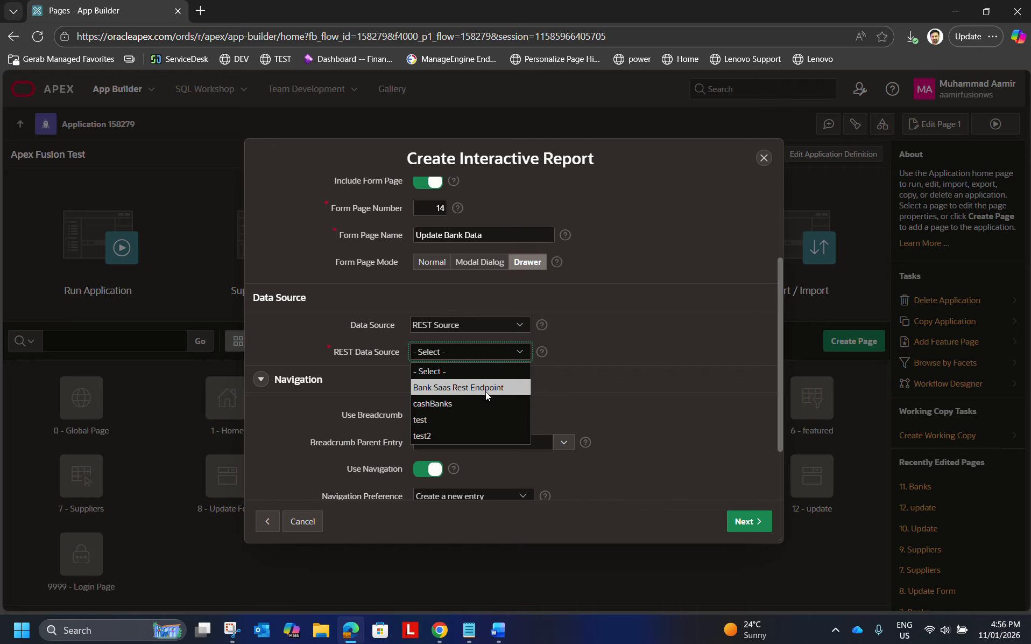
click(451, 388)
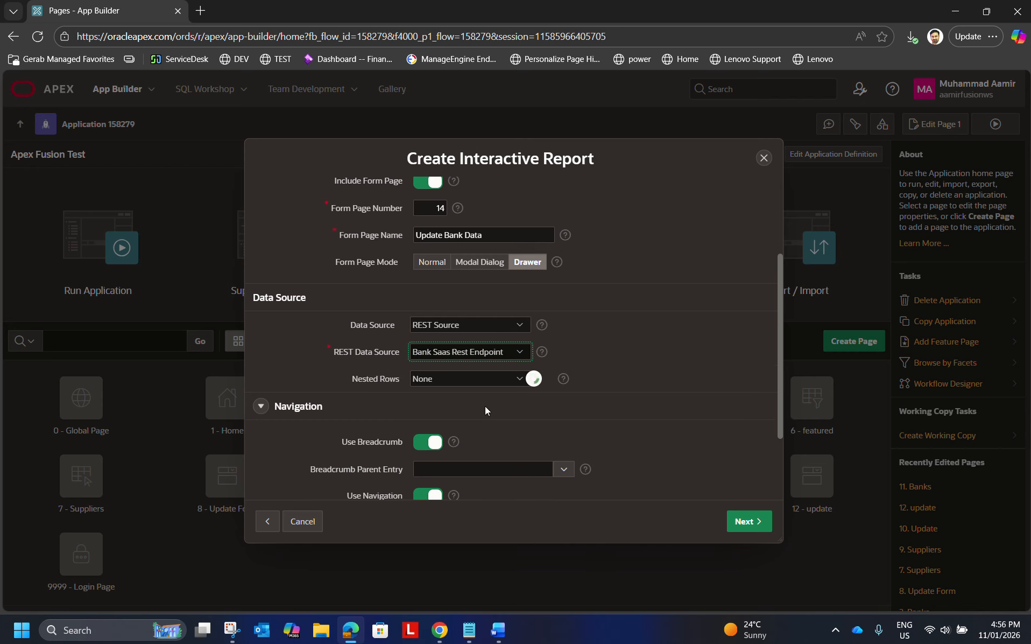
scroll(658, 421, down, 2)
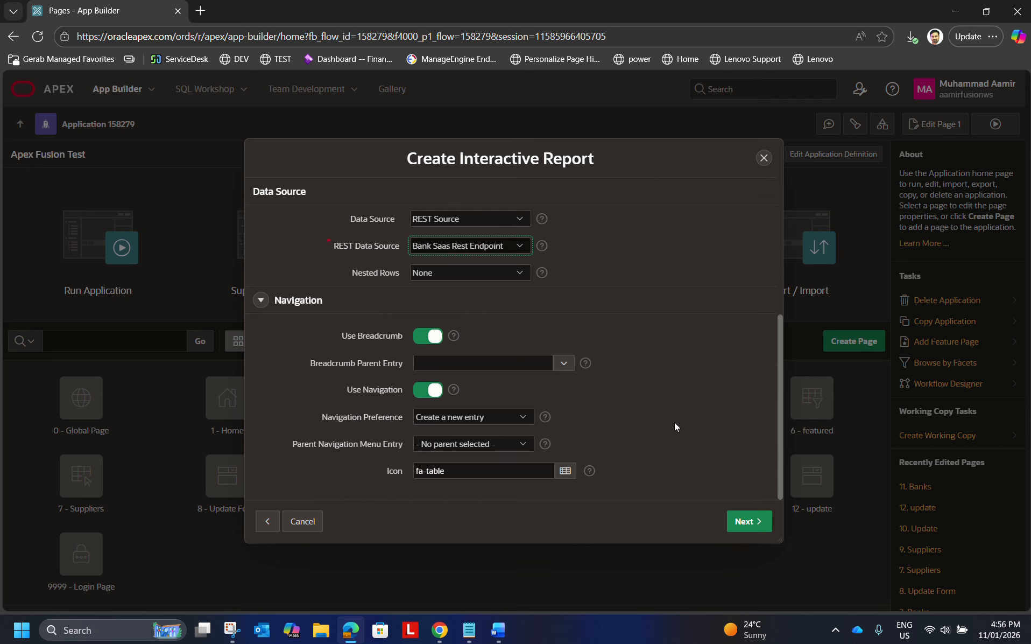
click(745, 521)
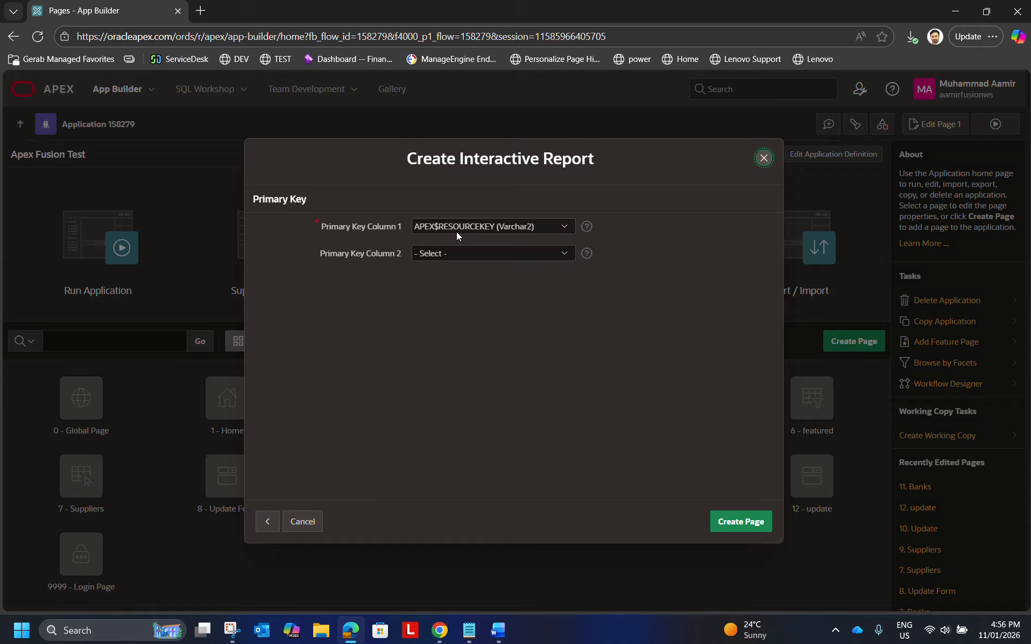
Review the primary key column choices, keep APEX$RESOURCEKEY (Varchar2), and create the report and form pages.
click(556, 228)
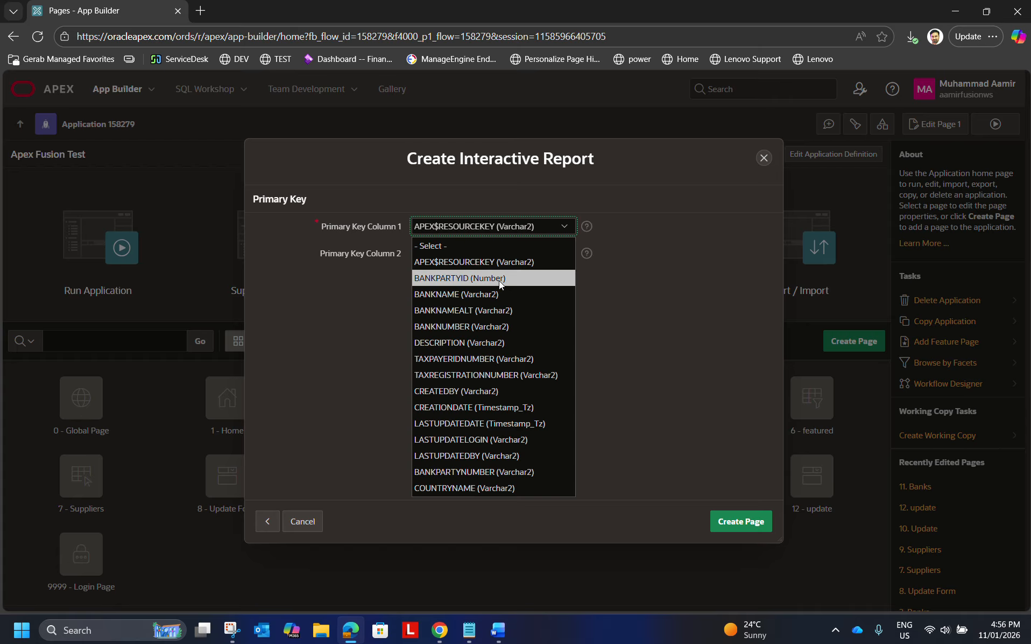
click(618, 279)
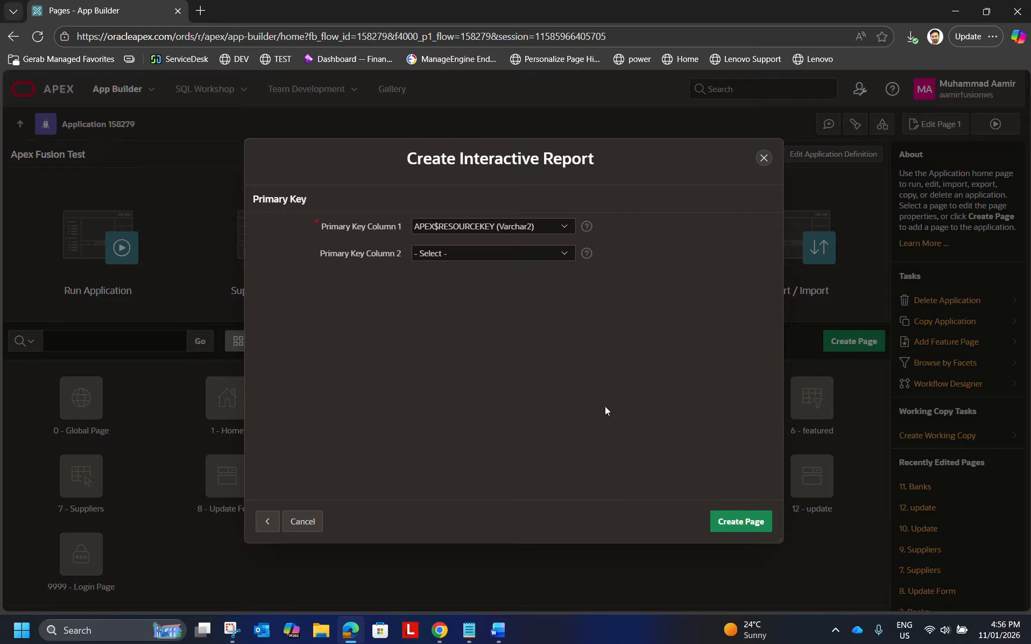
click(735, 521)
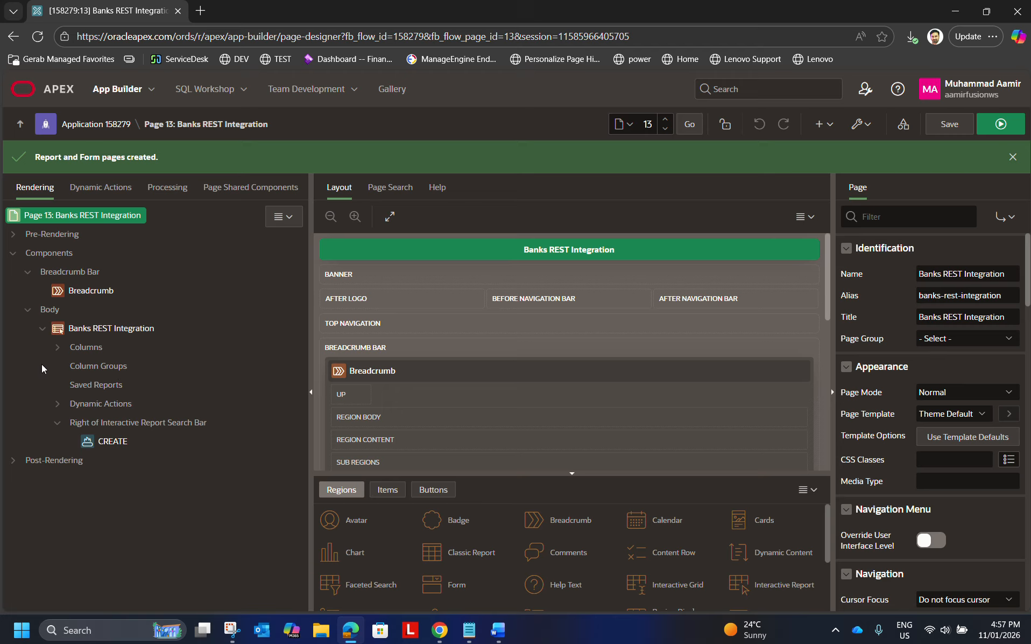
Expand the columns of the Banks REST Integration region and review them.
click(57, 347)
scroll(195, 373, down, 2)
scroll(194, 373, down, 1)
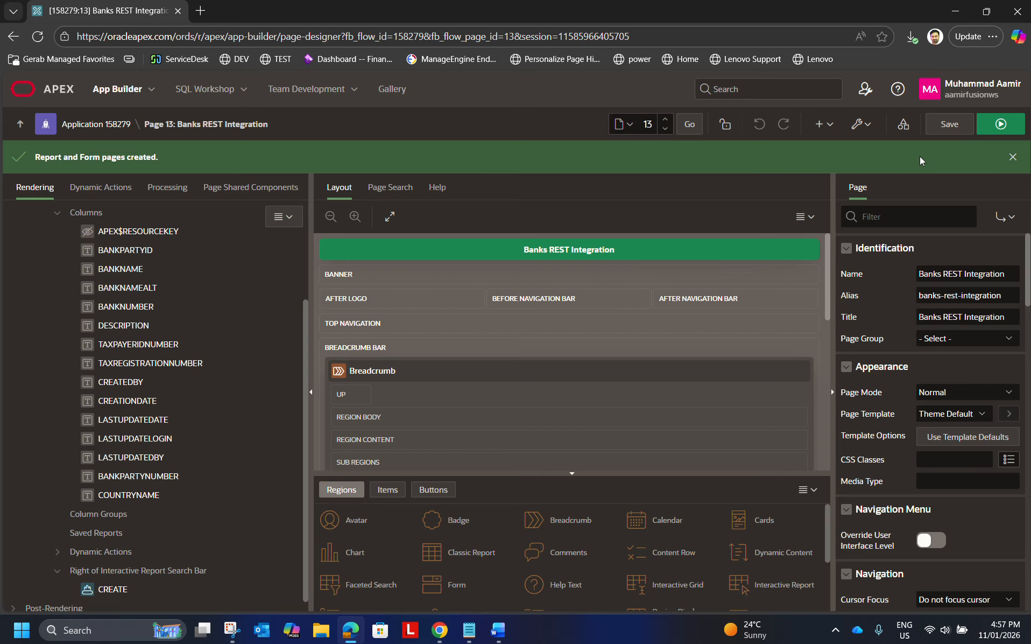
Run the Banks REST Integration page, sign in with the prefilled account, and check the bank names in the report.
click(993, 126)
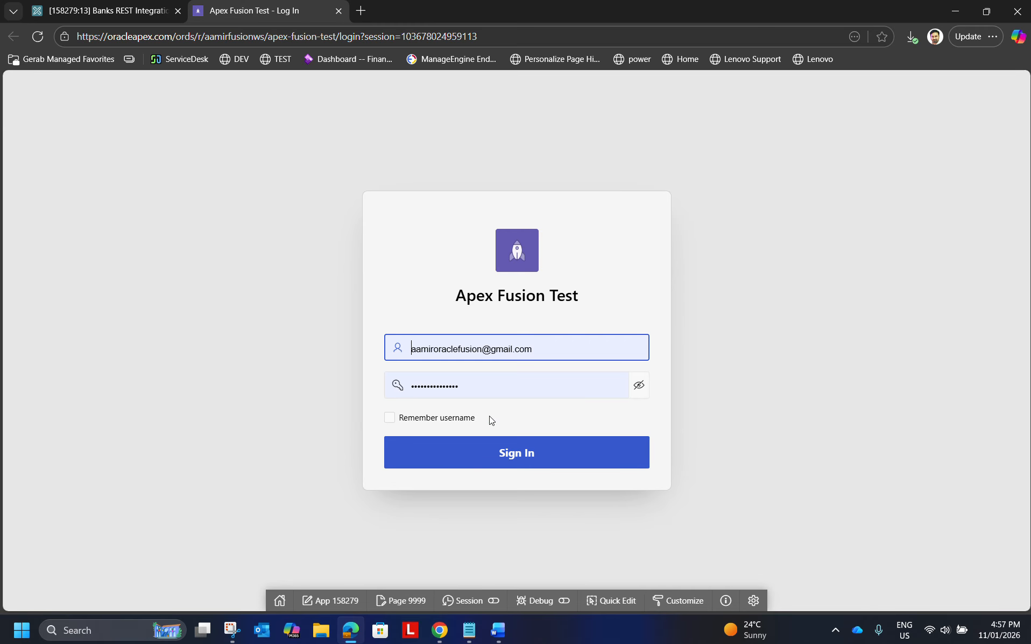
click(512, 459)
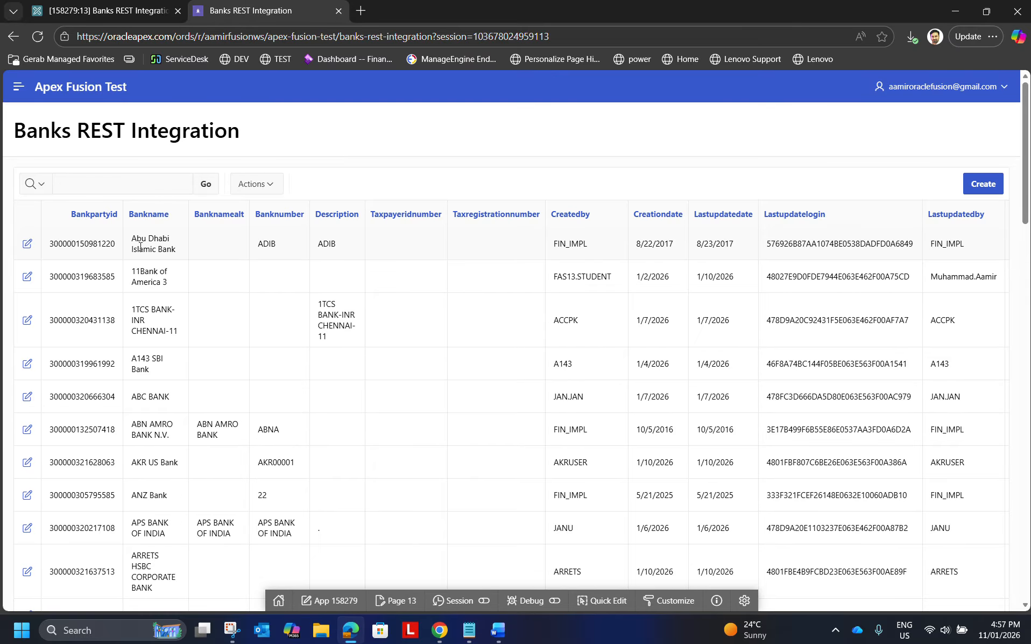
drag(132, 242, 139, 276)
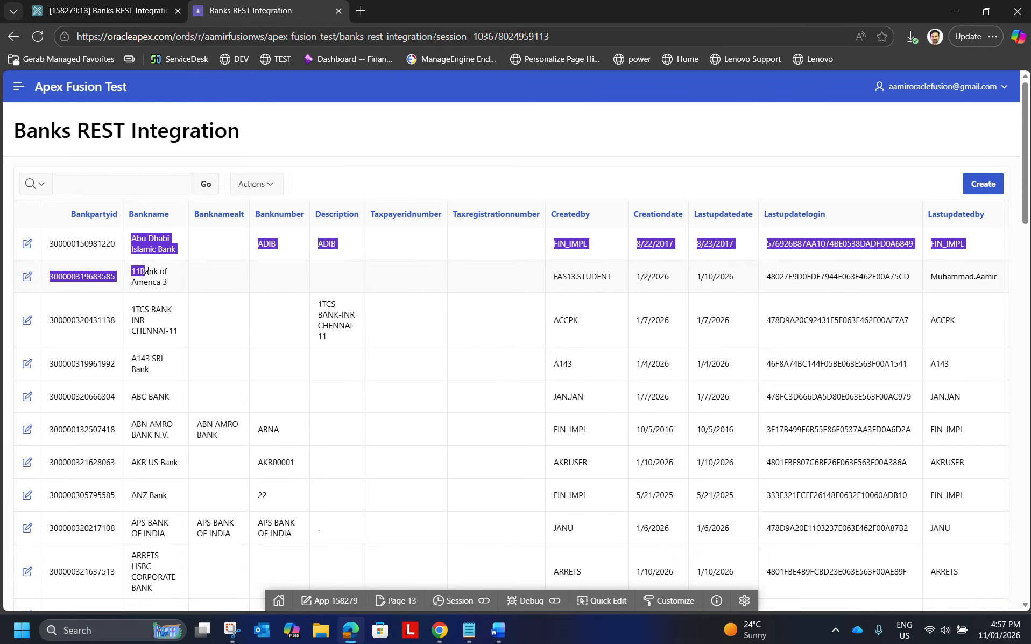
click(221, 284)
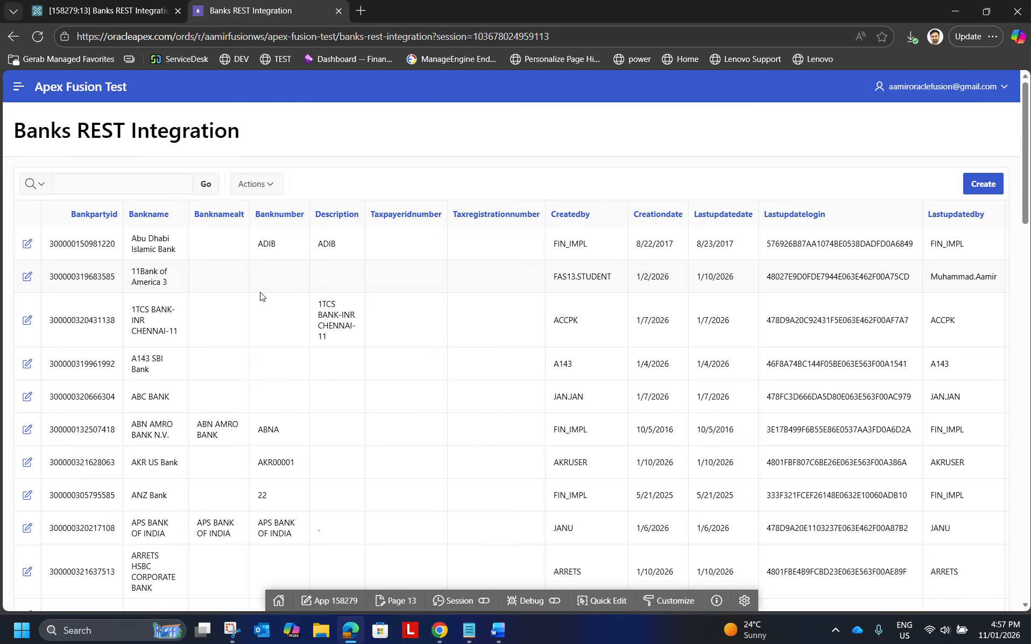
Switch to the Manage Banks page of Oracle Fusion in Chrome and compare its bank list with the APEX report.
key(alt+Tab)
key(alt+Tab)
key(alt+Tab)
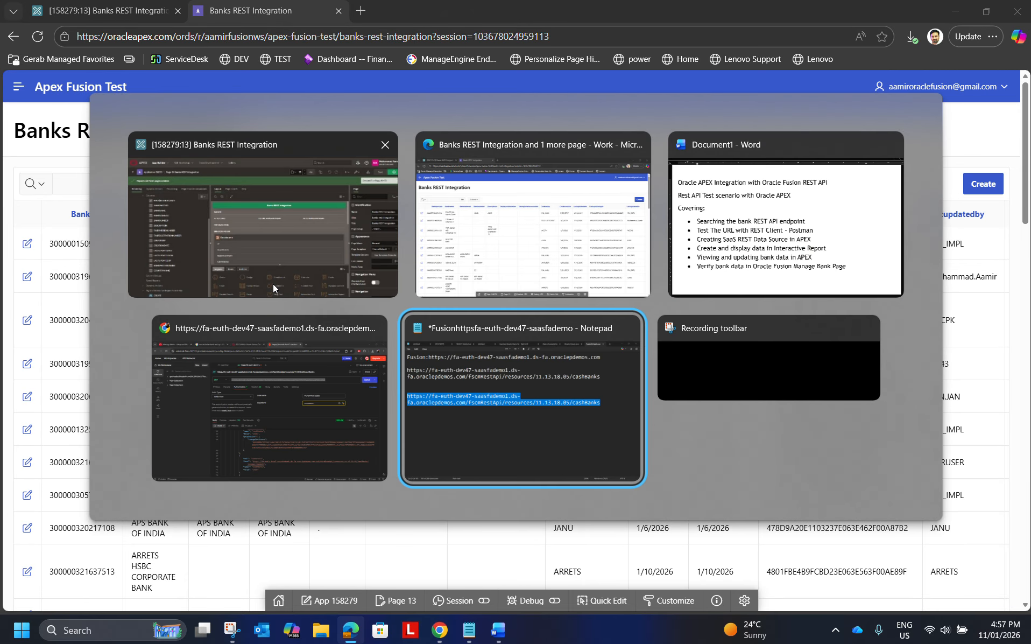
key(alt+Tab)
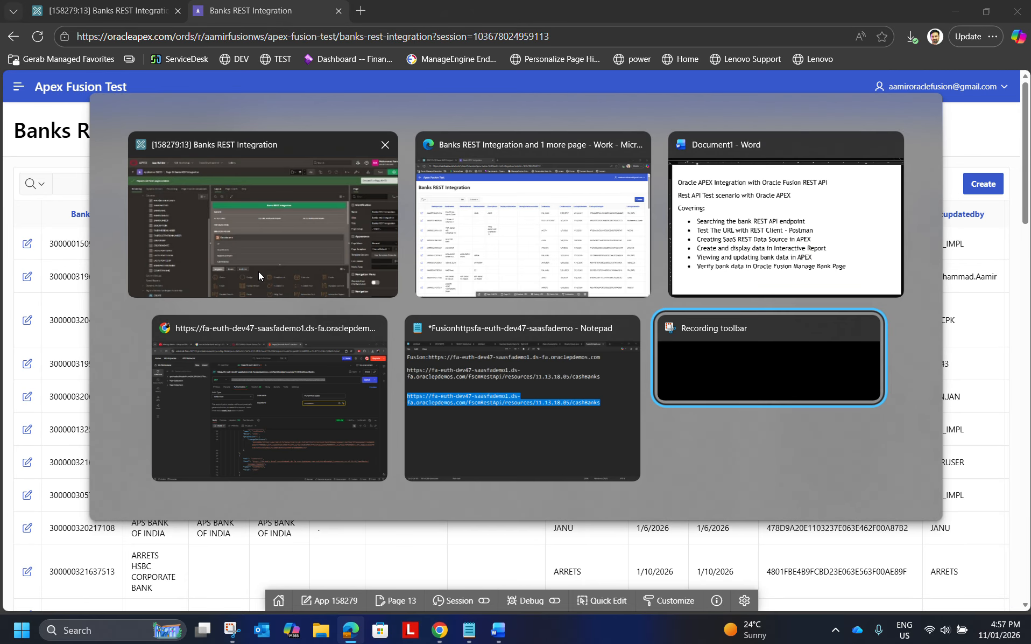
click(252, 333)
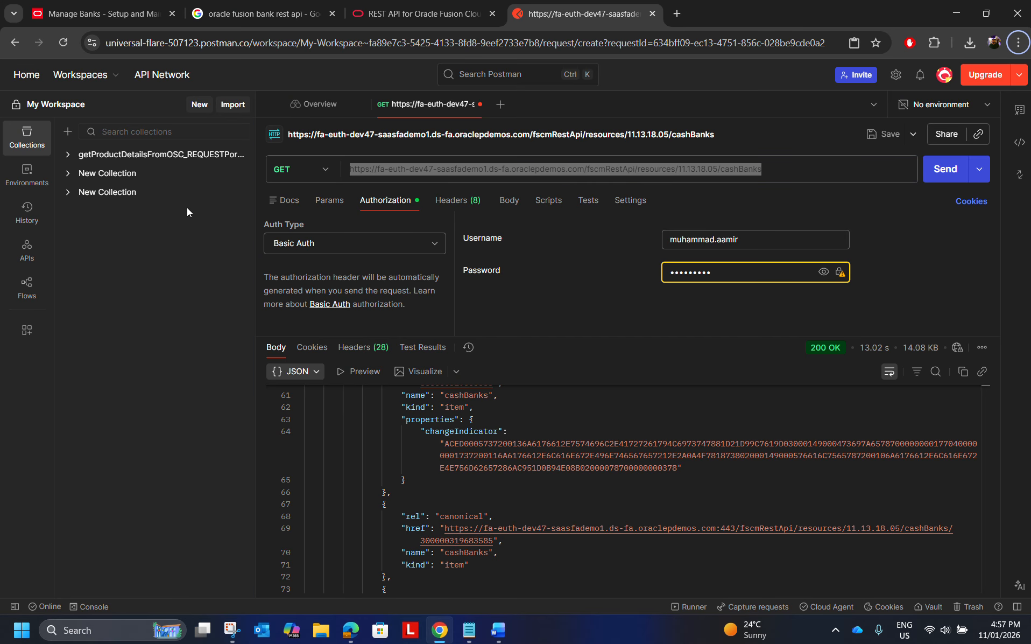
click(98, 21)
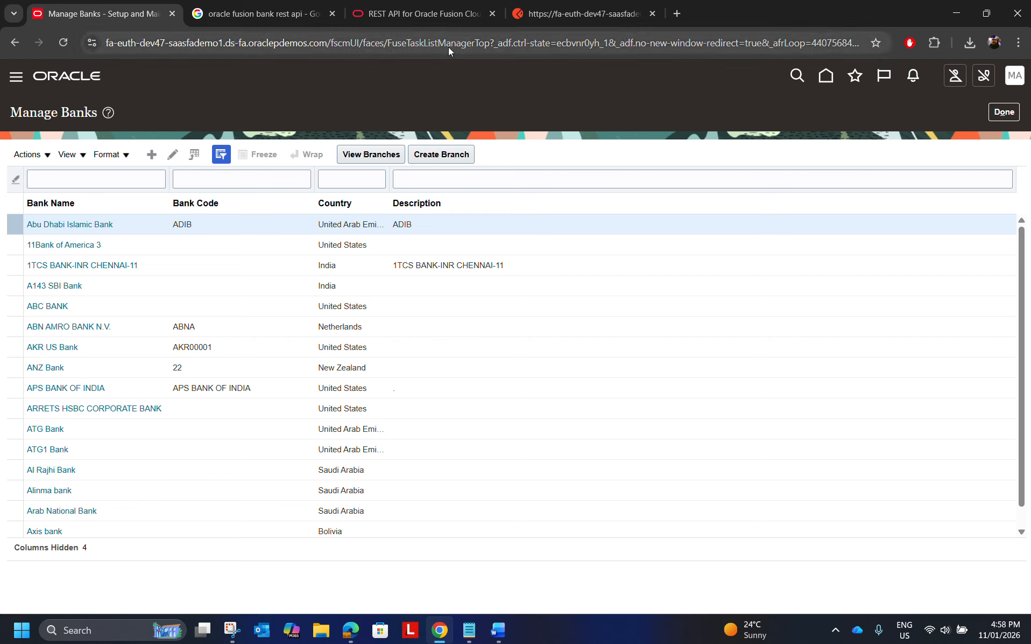
click(535, 22)
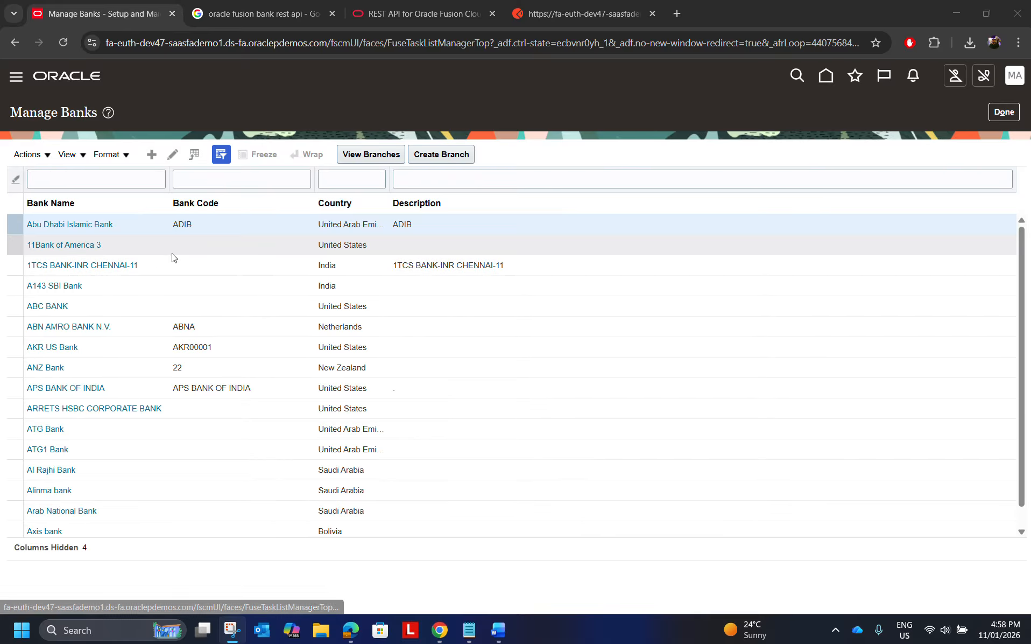
Return to the Banks REST Integration report in APEX and browse the bank rows across its result pages.
key(alt+Tab)
key(Tab)
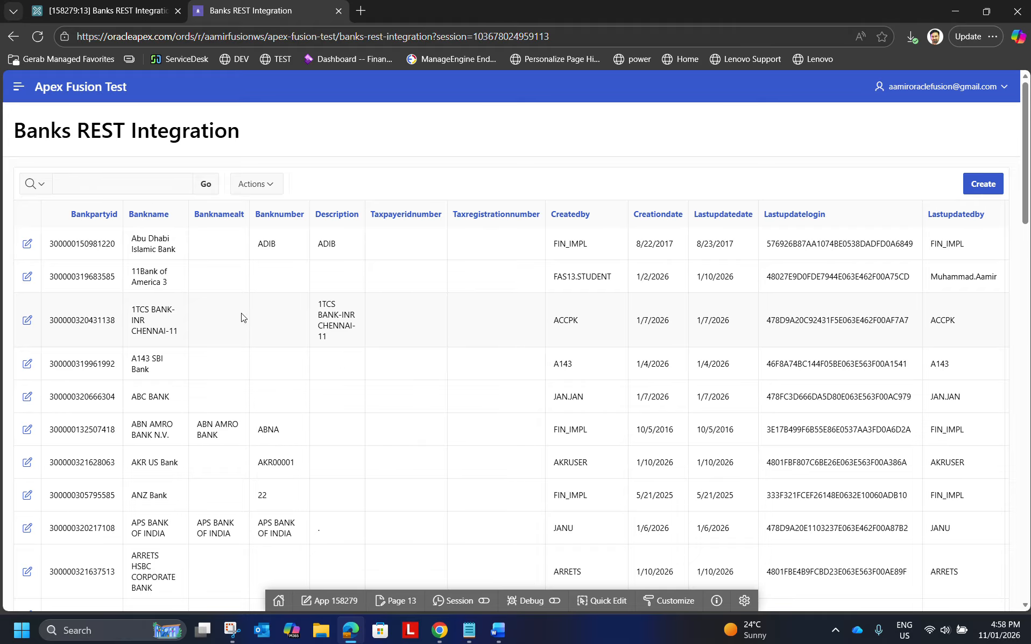
scroll(764, 401, down, 6)
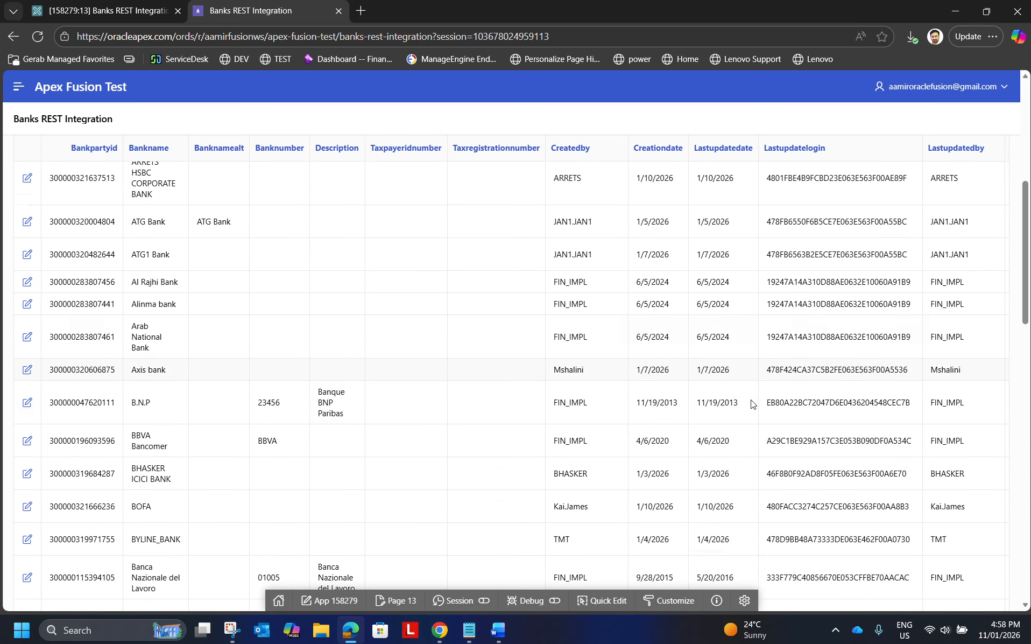
scroll(752, 403, down, 15)
scroll(762, 410, up, 4)
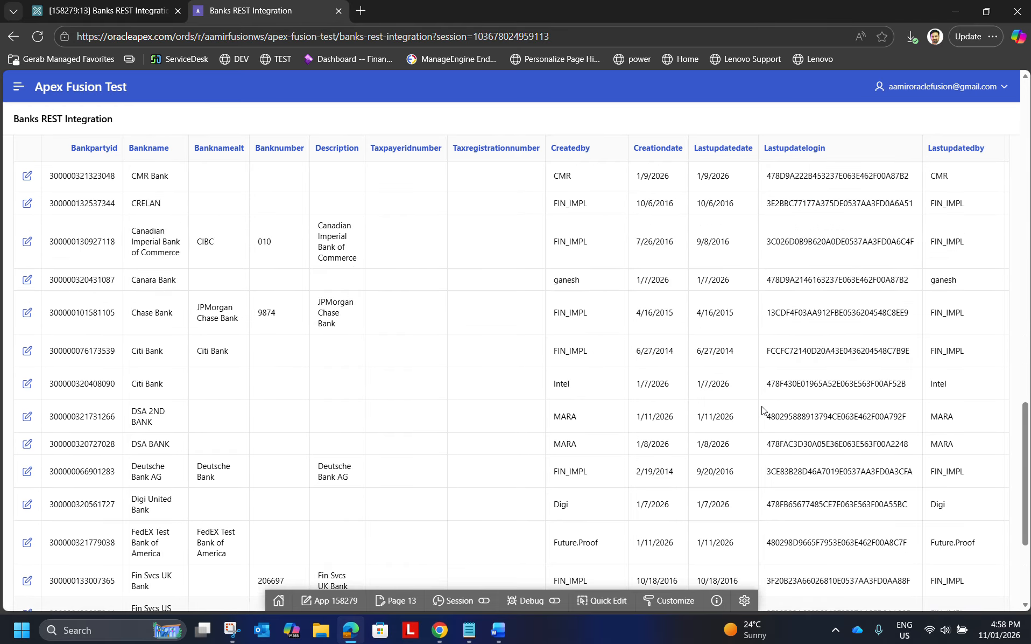
scroll(763, 410, down, 4)
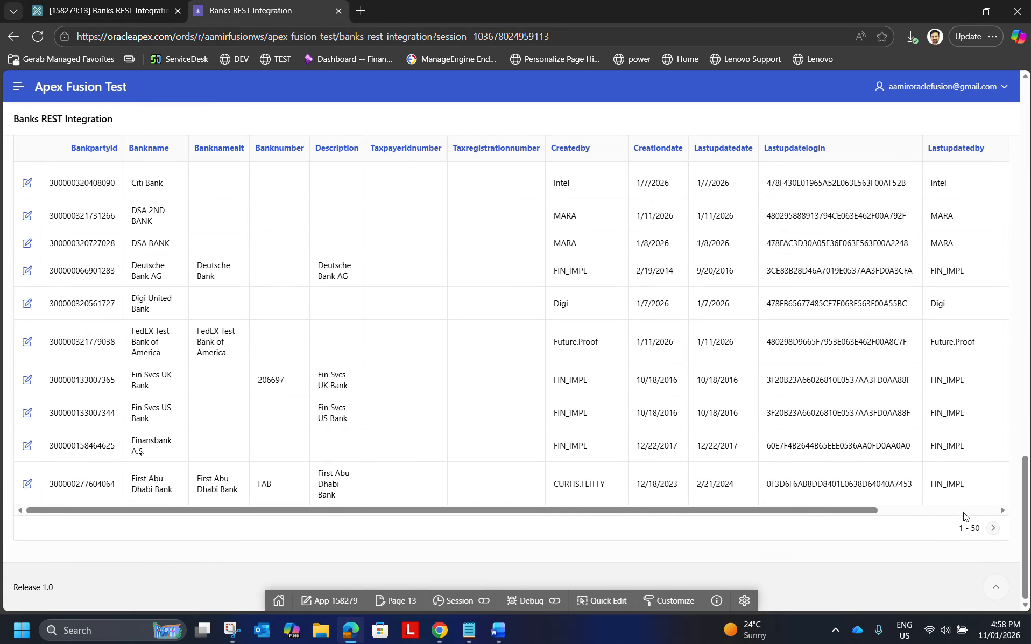
click(993, 528)
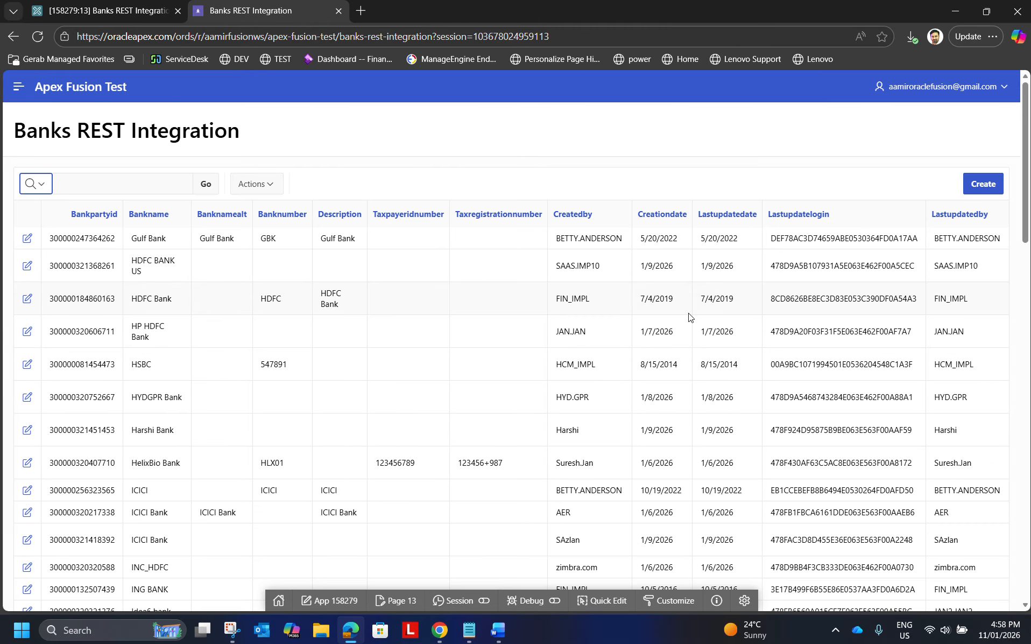
scroll(753, 355, down, 5)
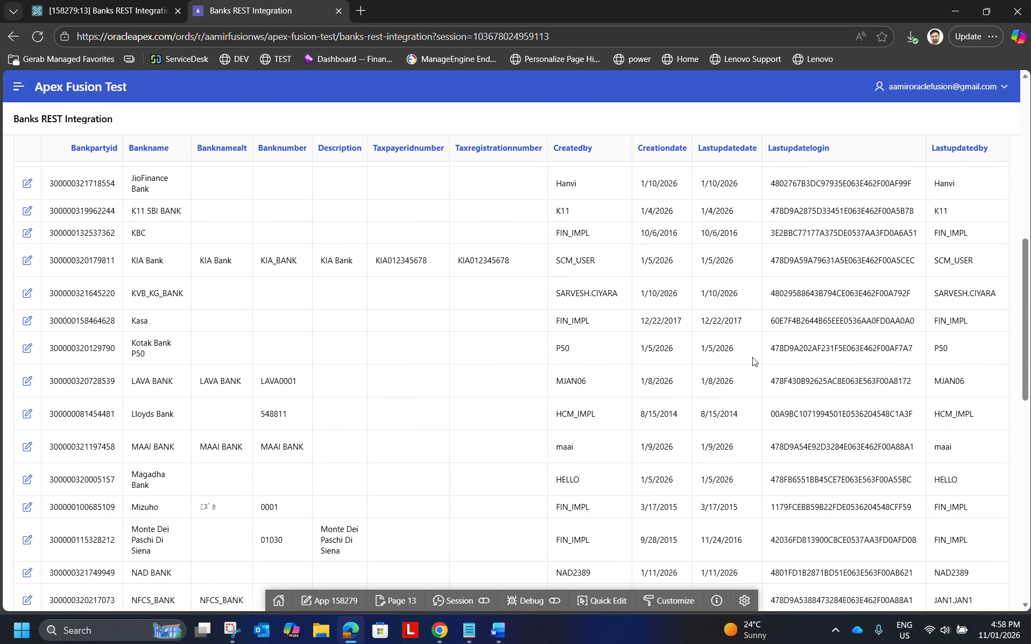
scroll(748, 314, up, 5)
scroll(883, 371, down, 10)
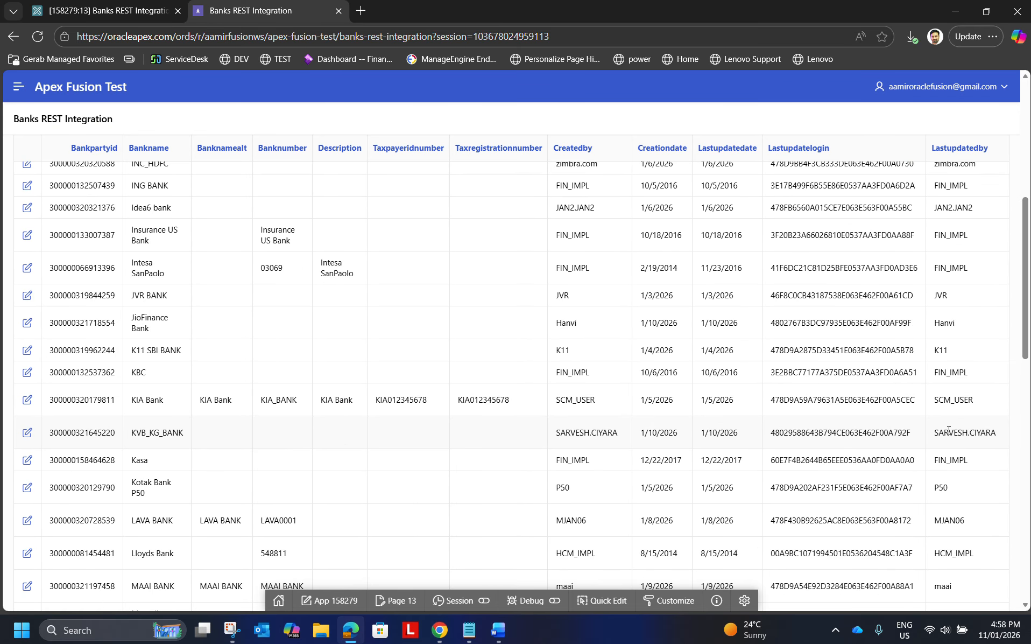
scroll(978, 486, down, 6)
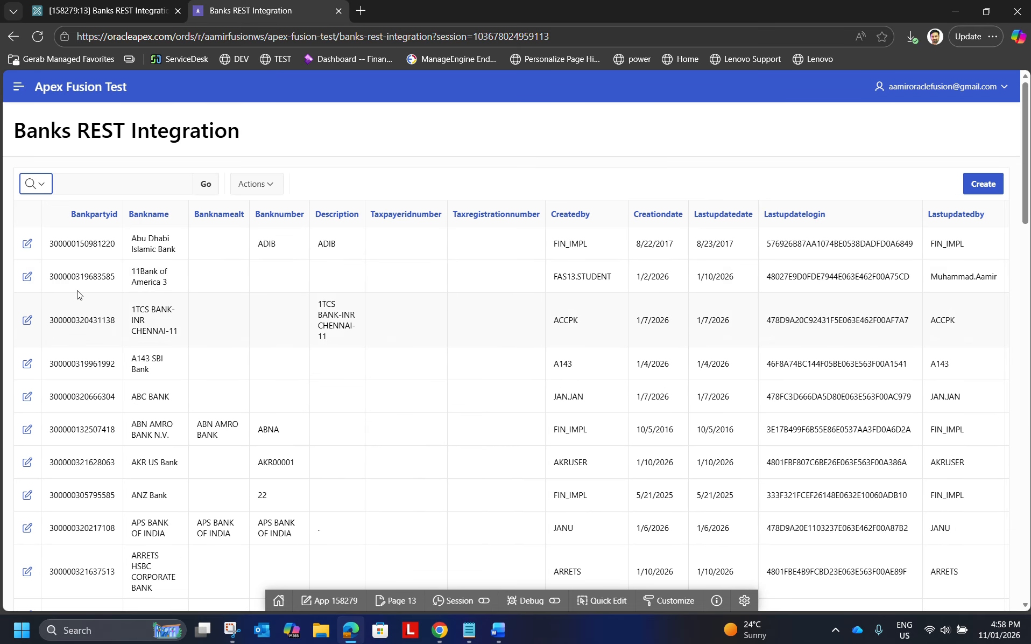
Edit the second bank in the report, set its Bankname to 11Bank of America 4, apply the changes and check the row.
click(132, 284)
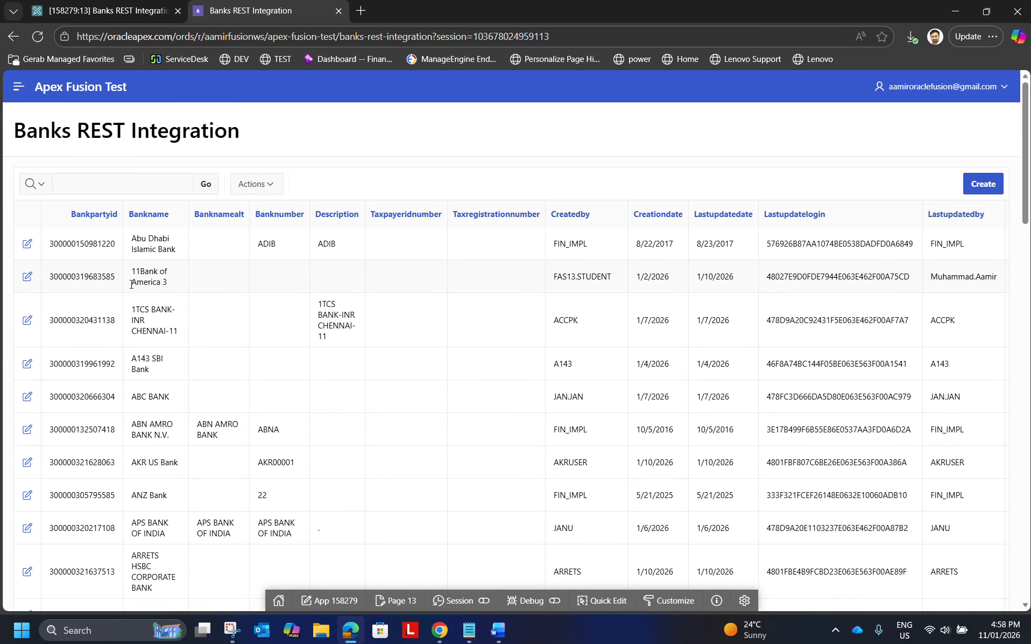
click(26, 276)
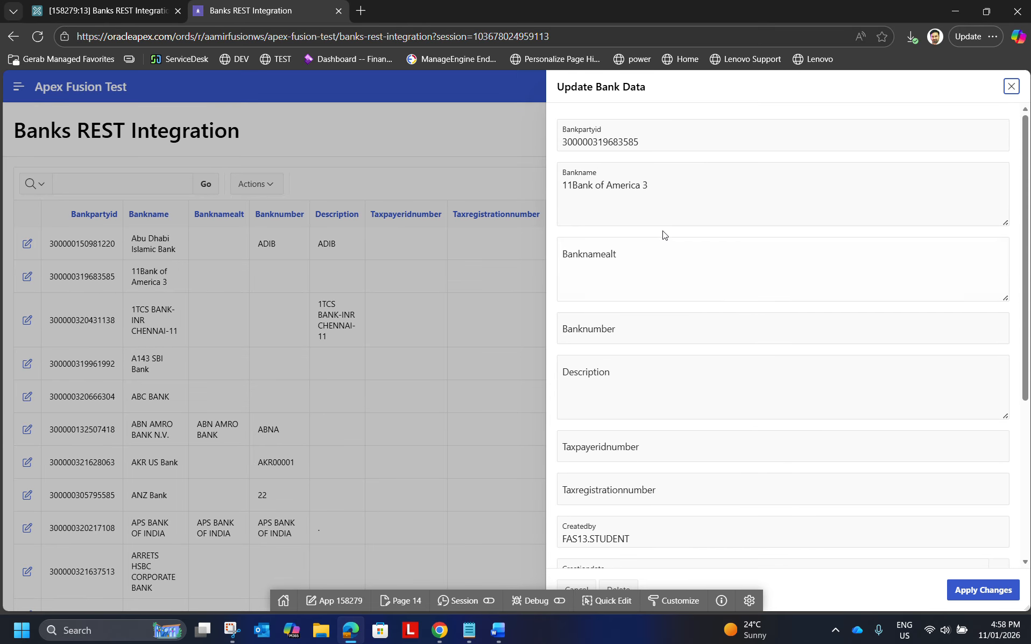
click(650, 184)
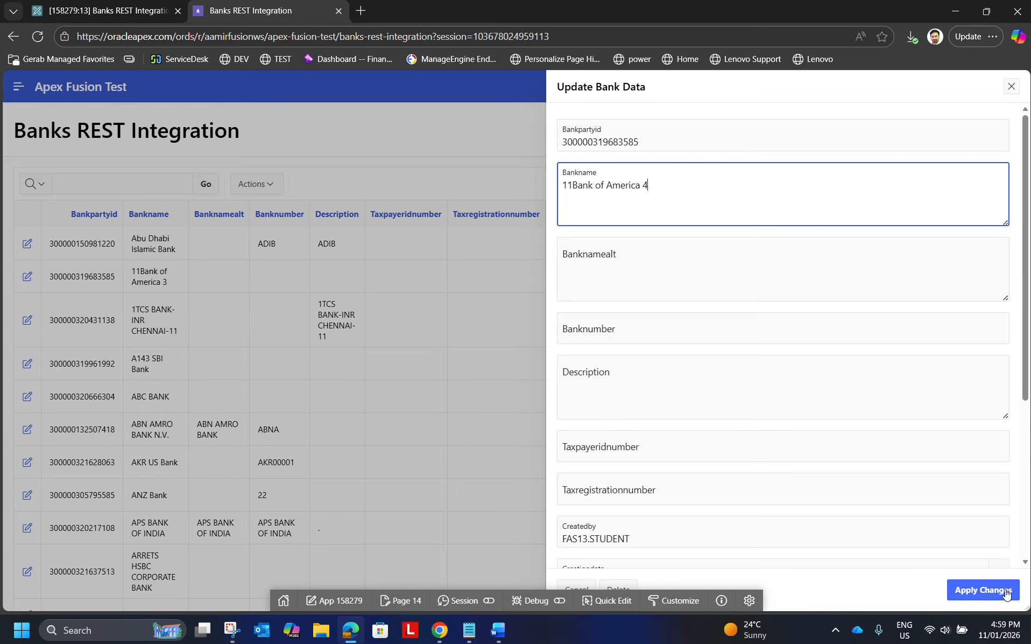
click(984, 590)
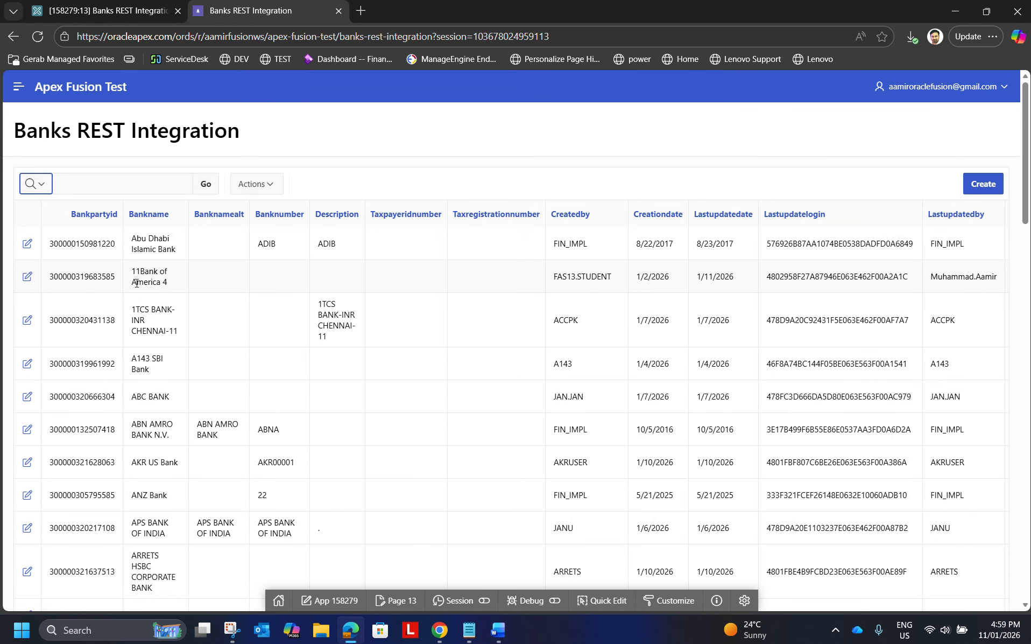
click(166, 285)
drag(160, 283, 131, 273)
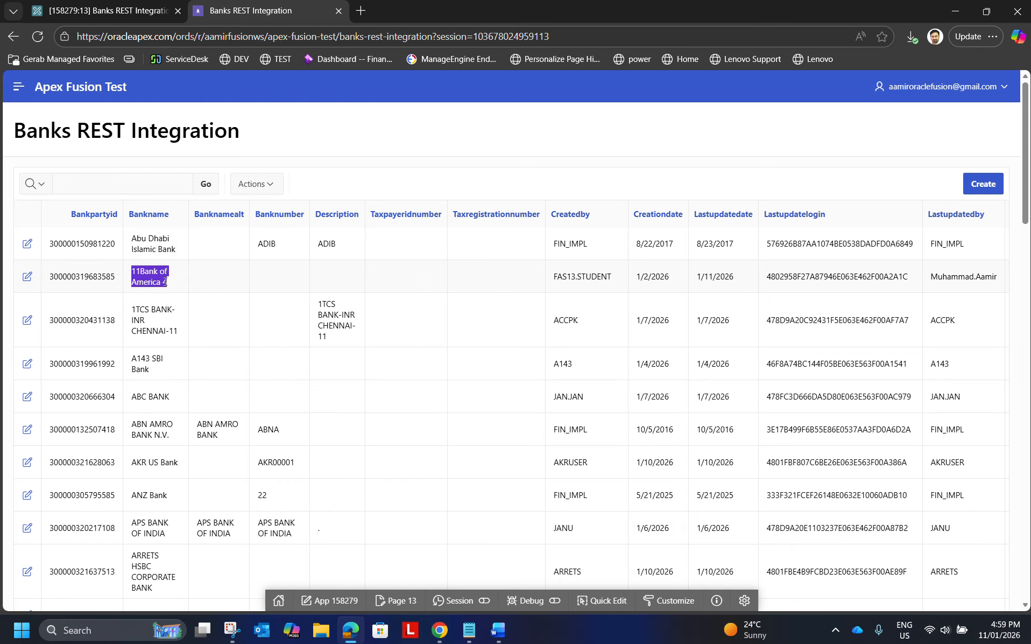
click(227, 290)
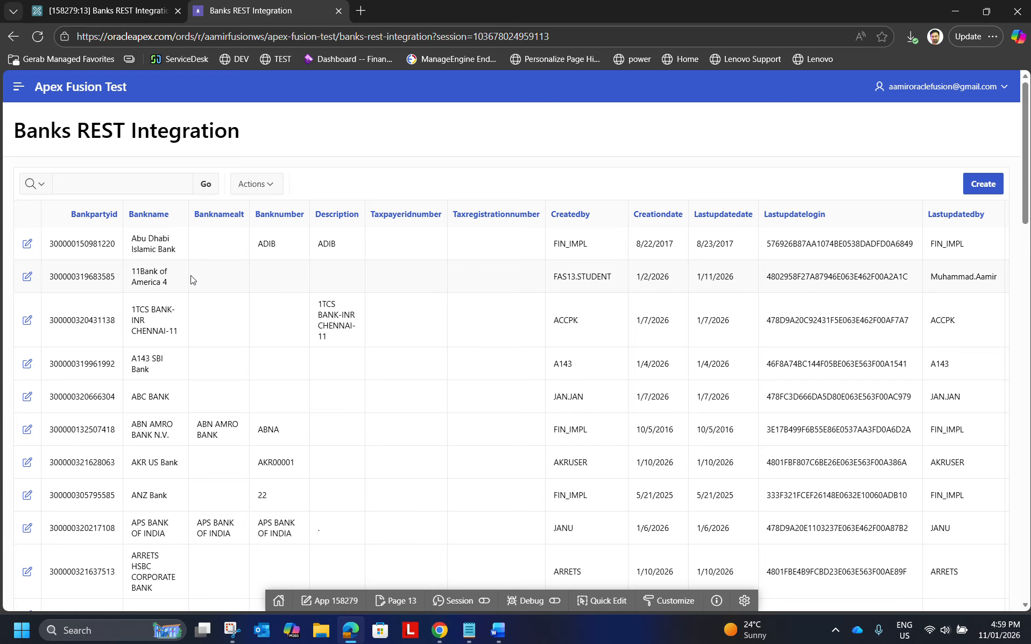
Switch to Oracle Fusion, close and reopen the Manage Banks page, and check the name of the second bank.
key(alt+Tab)
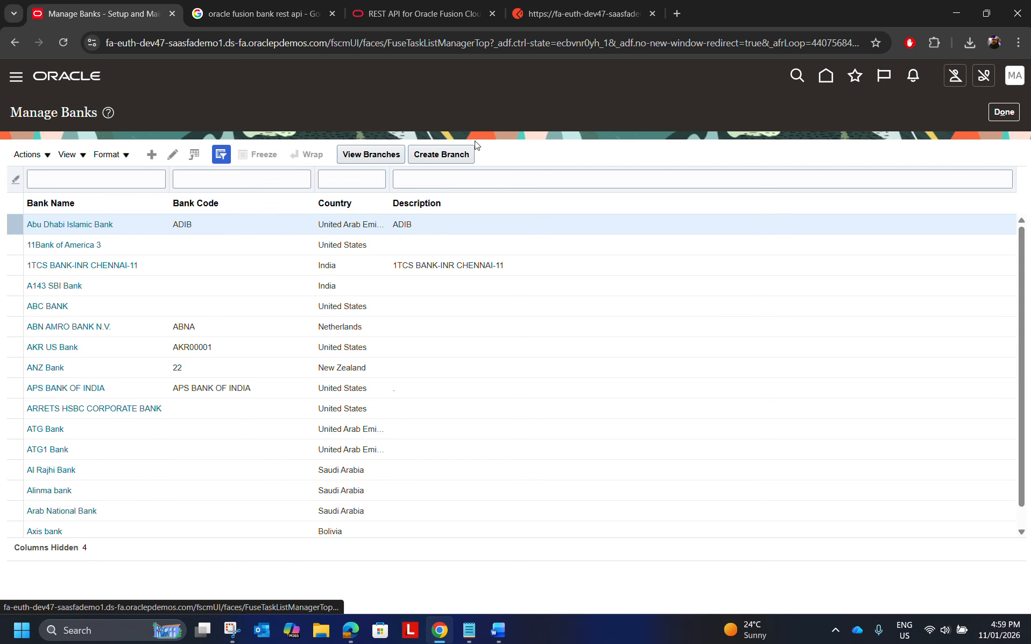
click(1004, 111)
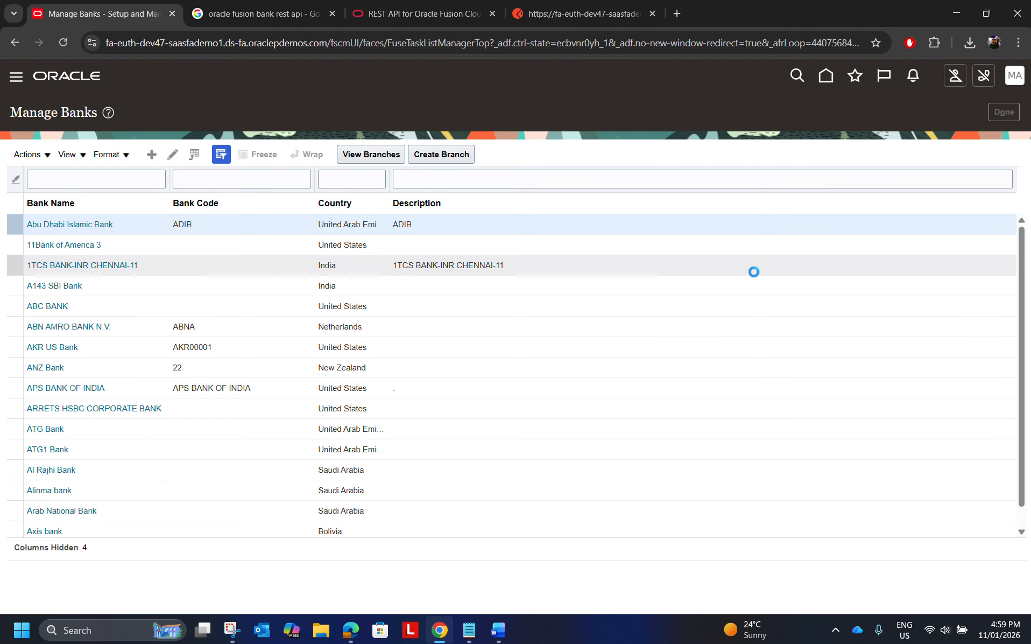
click(442, 273)
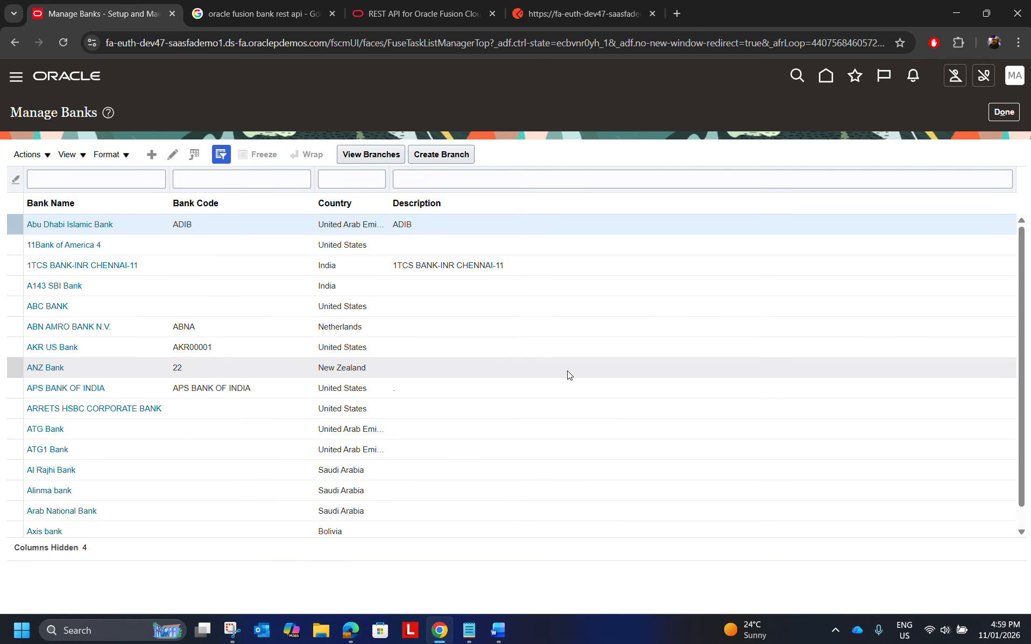
Switch to the Word outline and review the item on viewing and updating bank data in APEX.
click(498, 629)
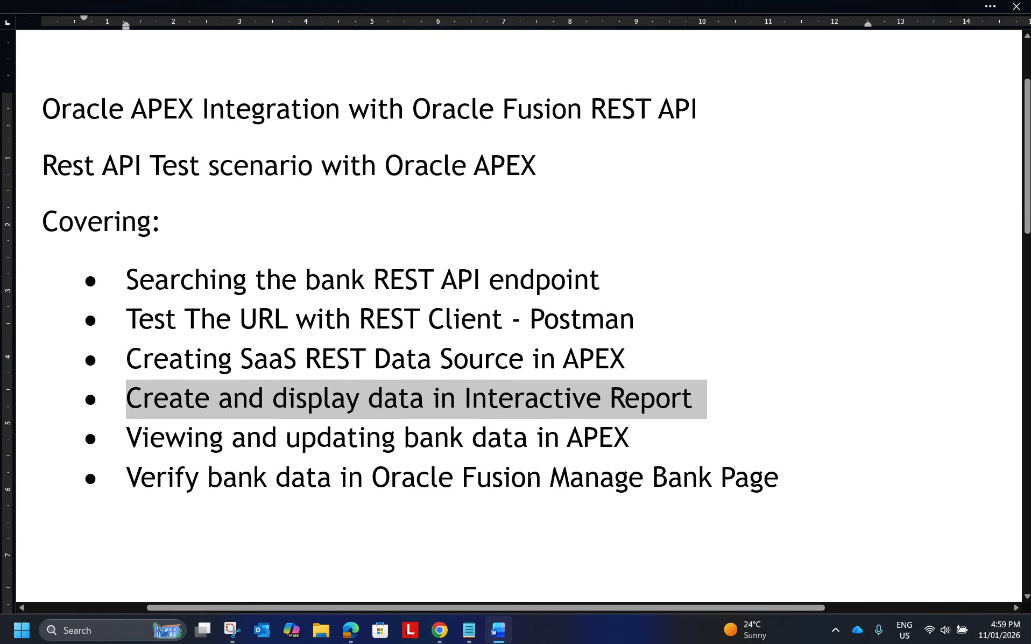
click(635, 448)
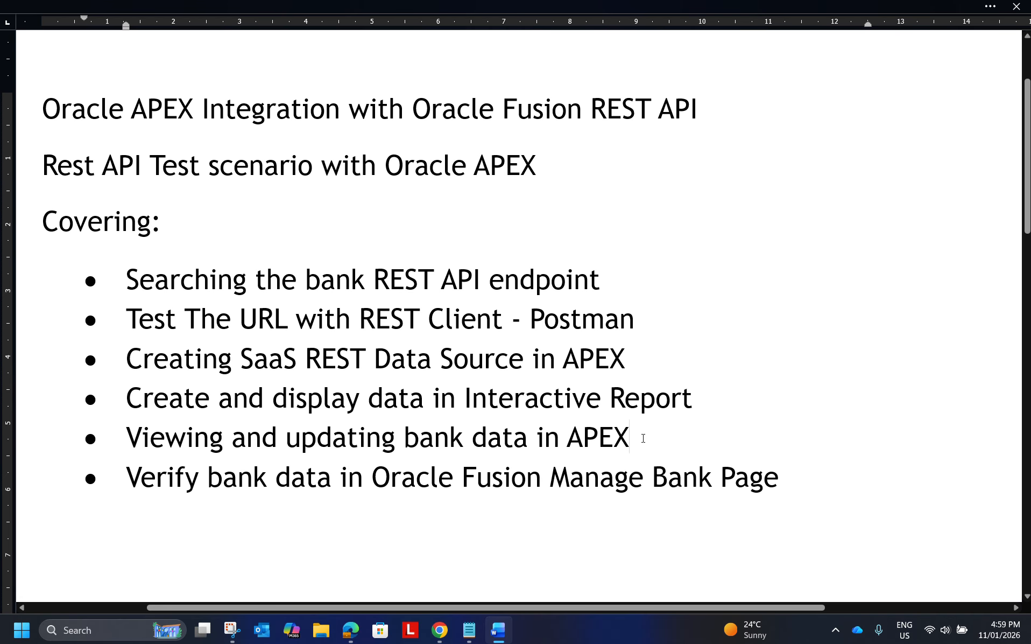
drag(642, 437, 231, 436)
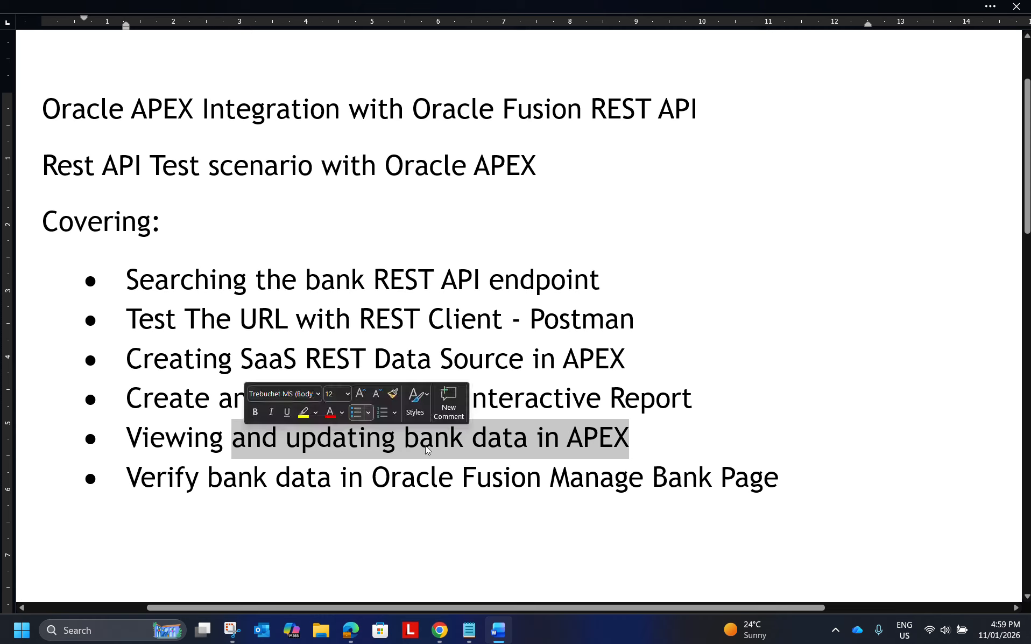
click(629, 443)
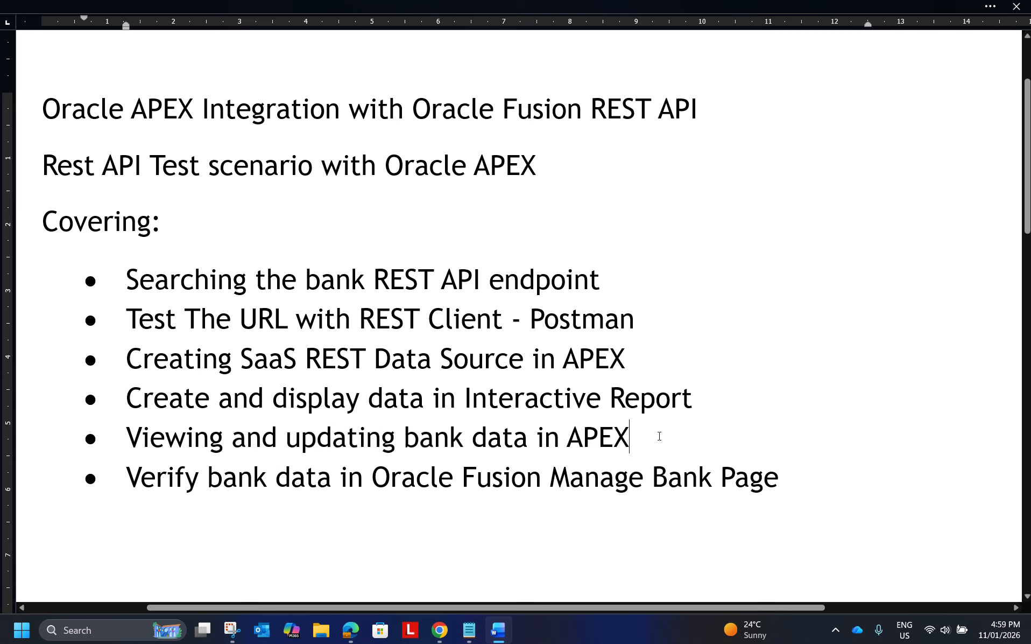